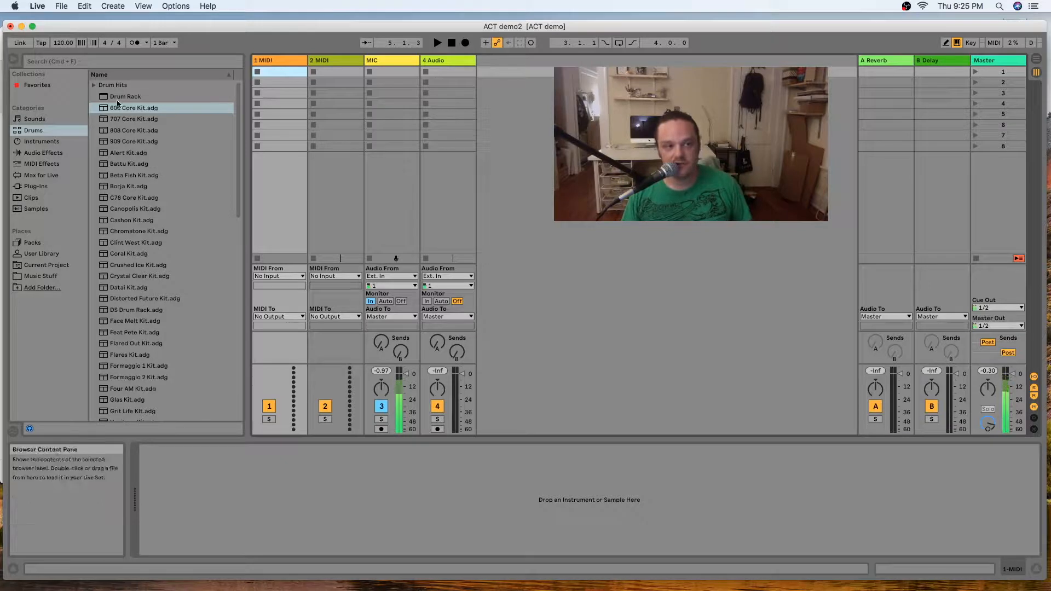
# Load the 606 Core Kit from the drums collection onto the first MIDI track.
pyautogui.click(34, 131)
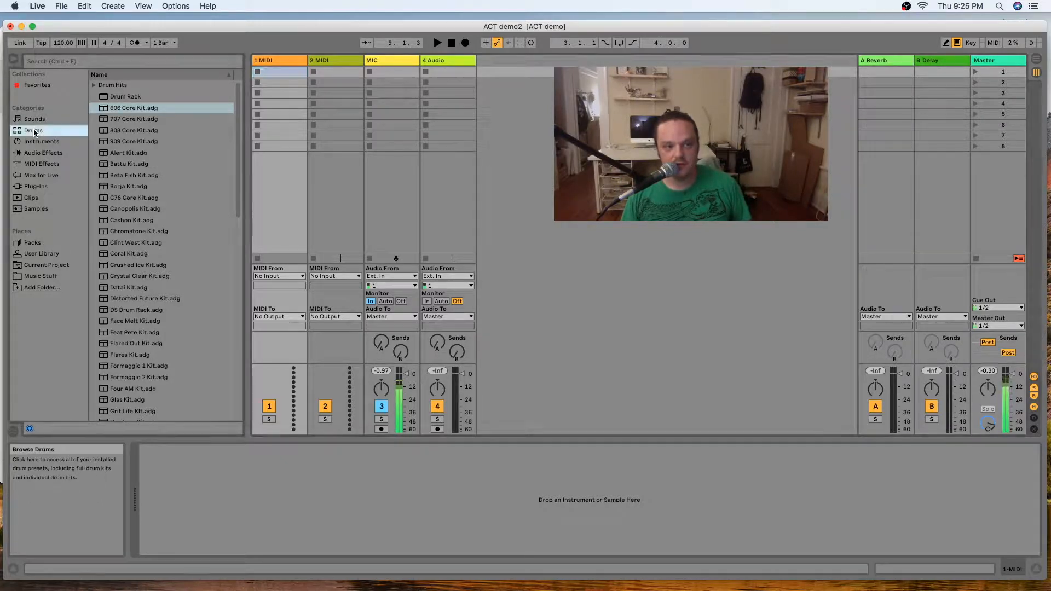
pyautogui.click(108, 109)
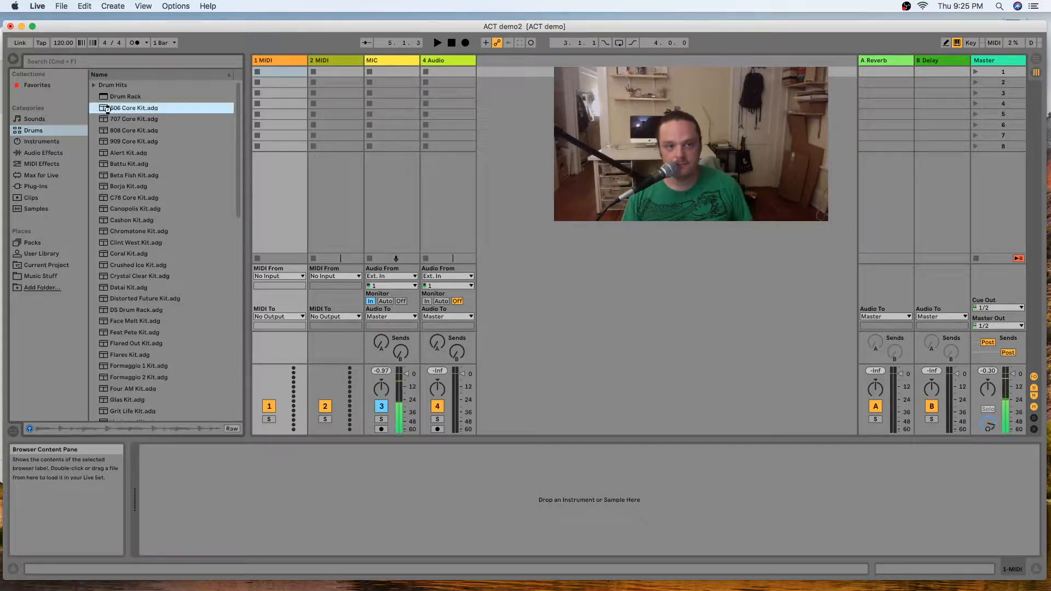
pyautogui.doubleClick(108, 109)
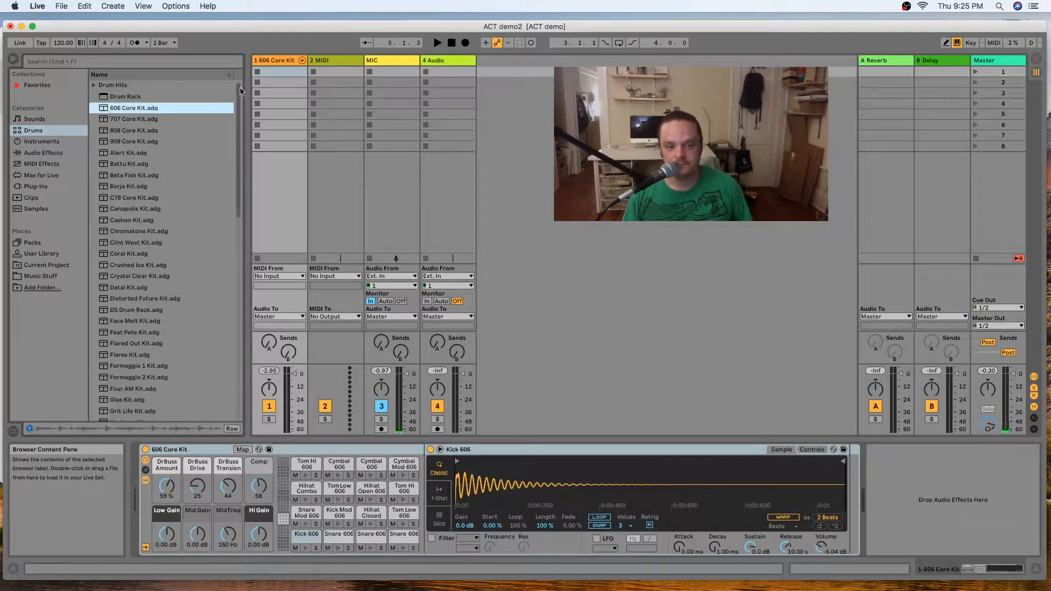
# Create a one-bar clip on the first track with kicks on beats 1 and 3 and snares on beats 2 and 4, and audition it.
pyautogui.doubleClick(276, 71)
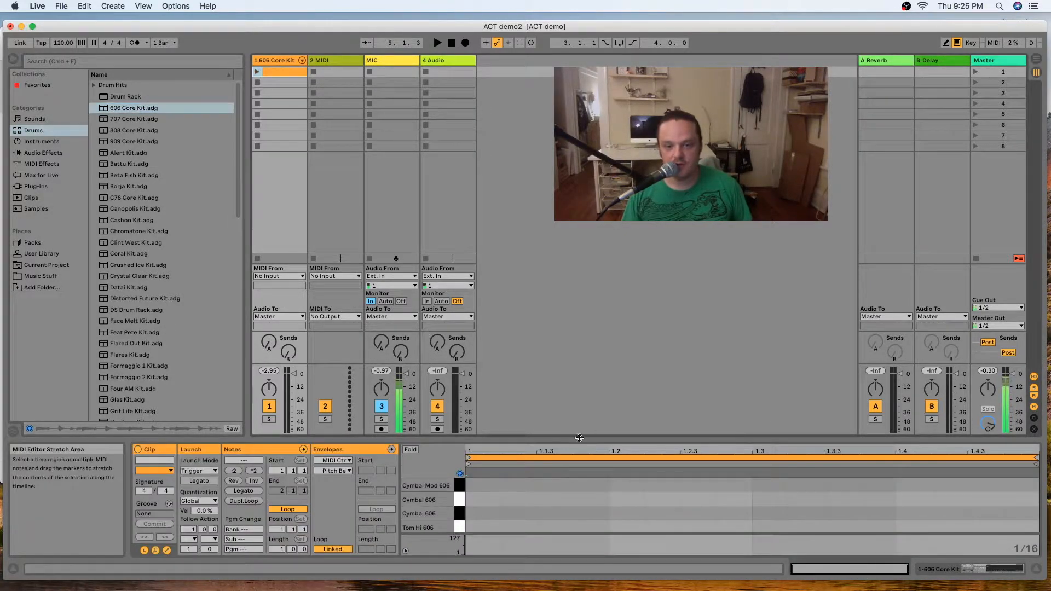
pyautogui.moveTo(602, 439); pyautogui.dragTo(584, 322)
pyautogui.scroll(-2, 570, 495)
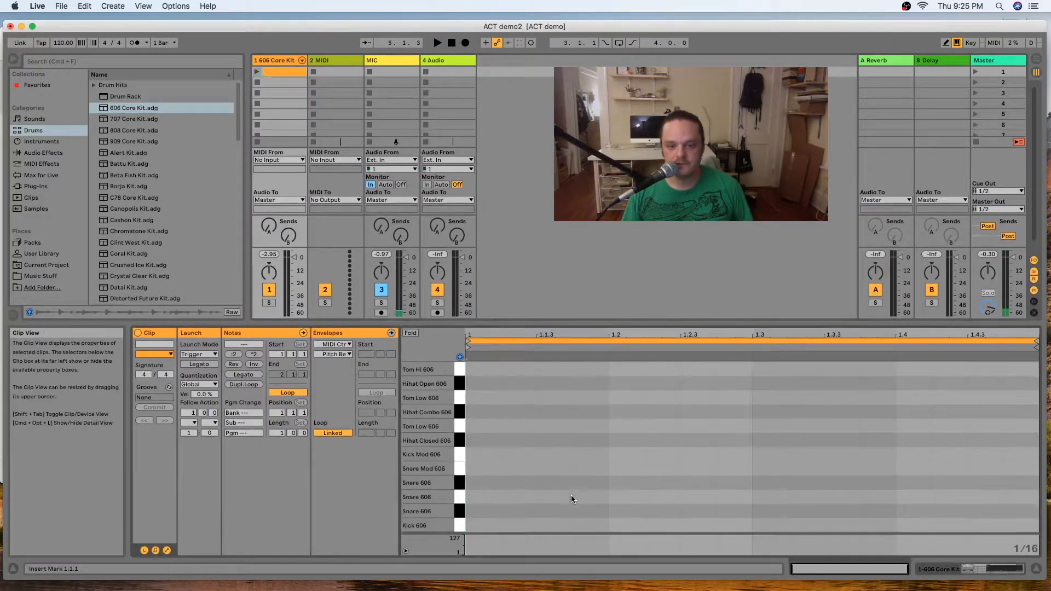
pyautogui.doubleClick(473, 528)
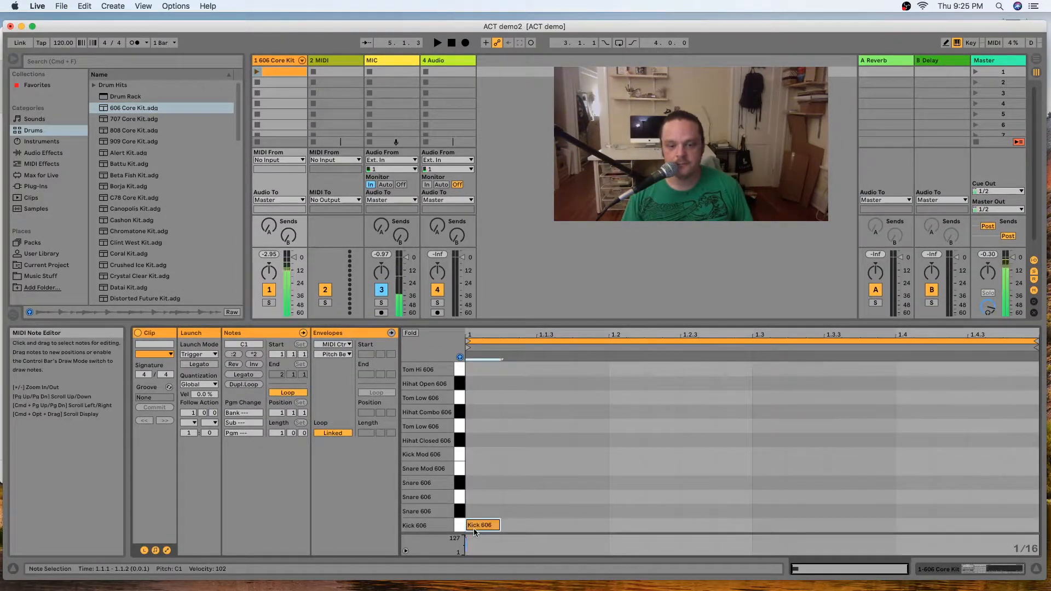
pyautogui.doubleClick(633, 495)
pyautogui.doubleClick(764, 526)
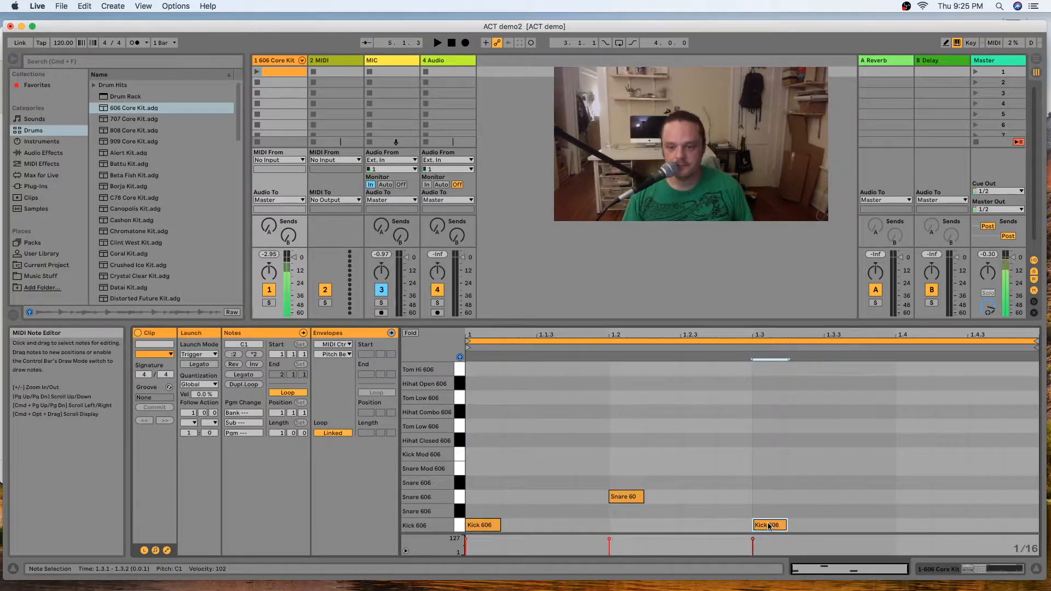
pyautogui.doubleClick(908, 498)
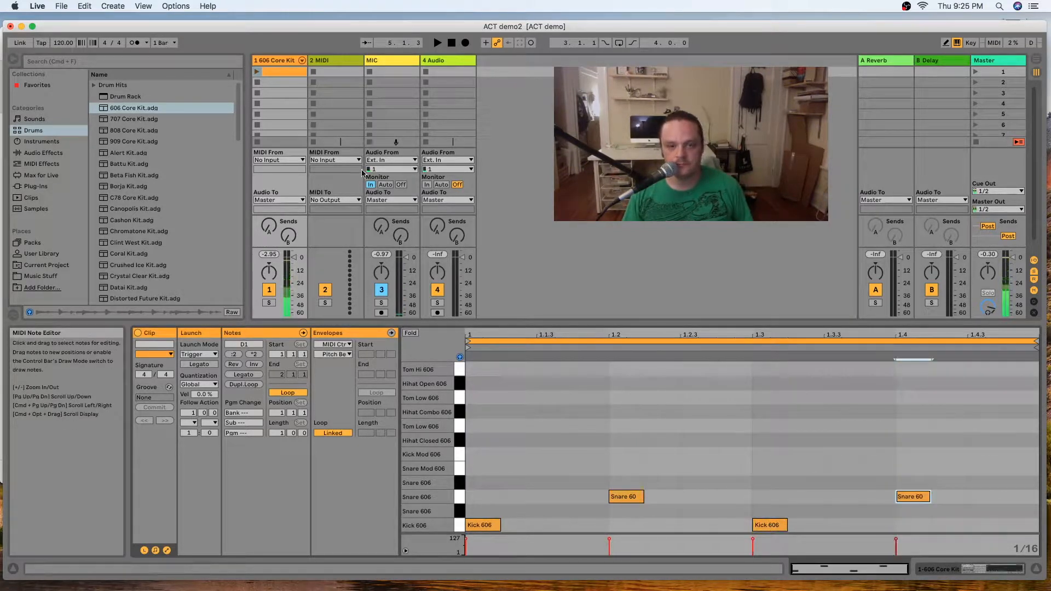
pyautogui.click(256, 72)
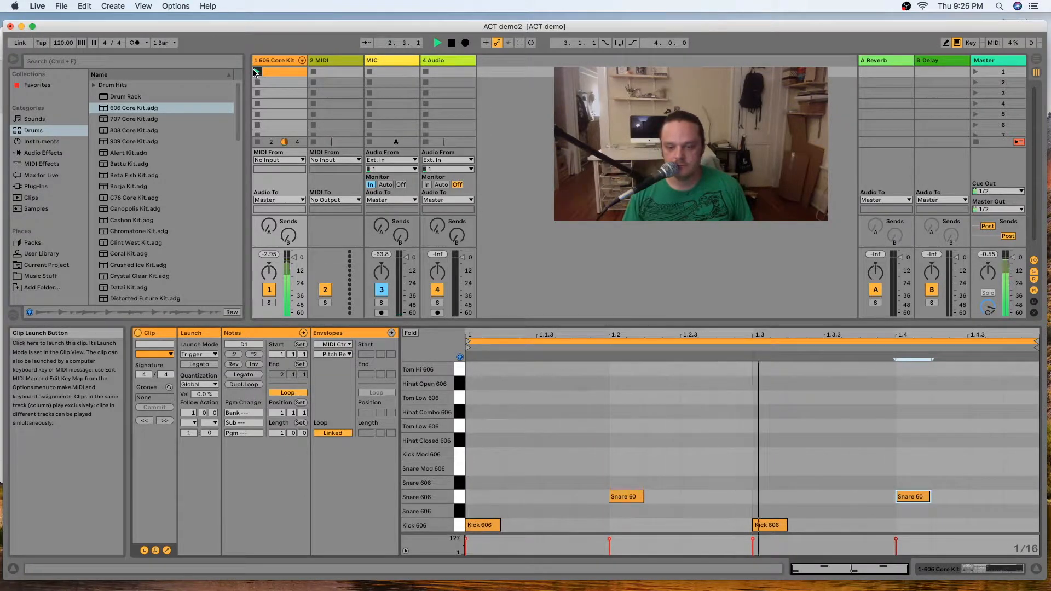
pyautogui.press('space')
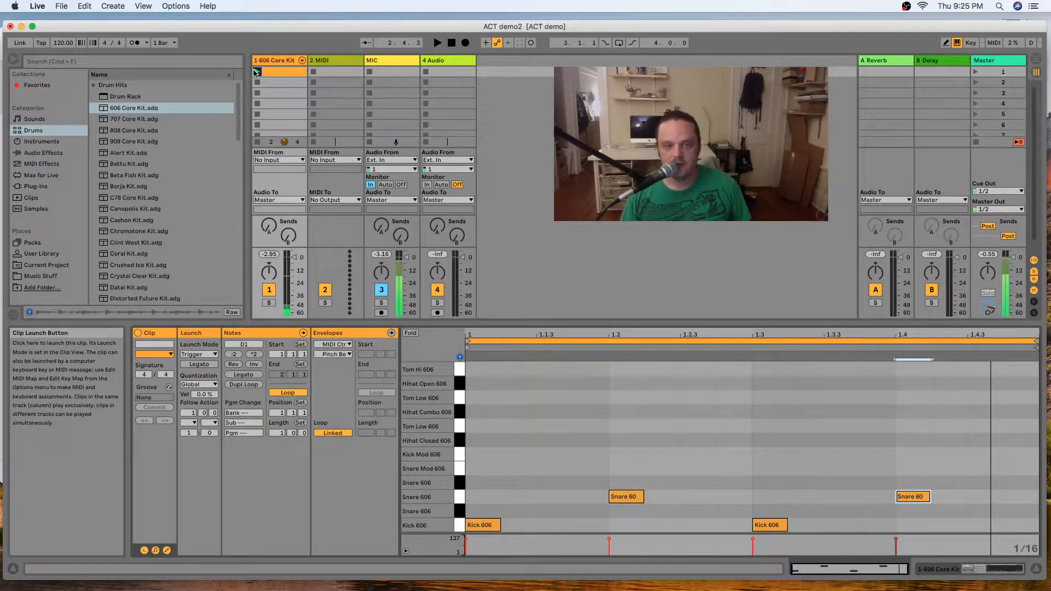
# Duplicate the 606 Core Kit track and replace the copied clip's notes with one kick note spanning the full bar.
pyautogui.click(280, 61)
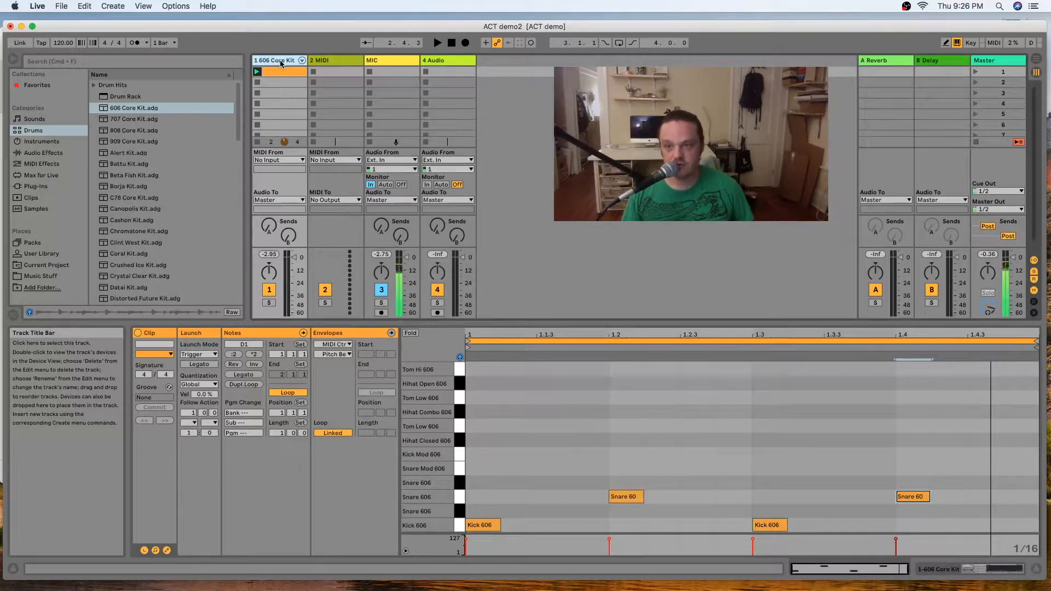
pyautogui.press('super+d')
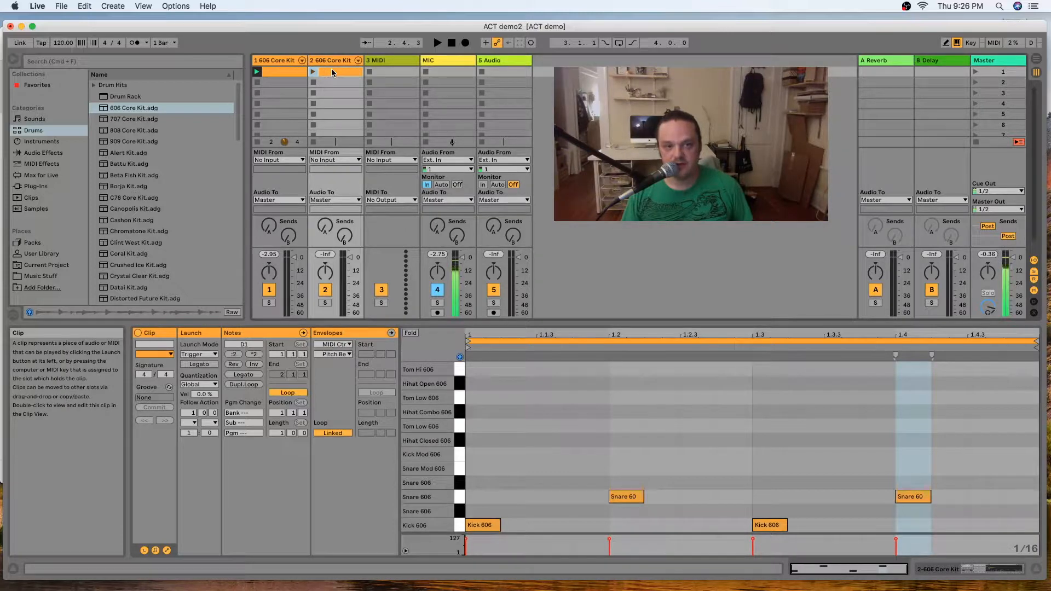
pyautogui.moveTo(625, 463); pyautogui.dragTo(921, 531)
pyautogui.press('Delete')
pyautogui.click(629, 485)
pyautogui.moveTo(499, 524); pyautogui.dragTo(1038, 522)
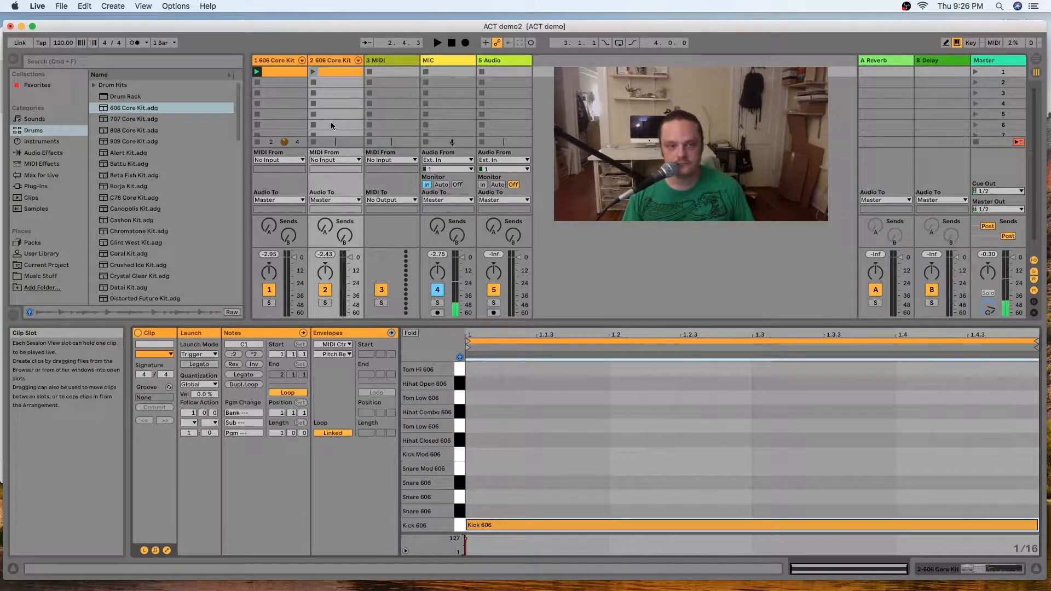
# Add the Arpeggiator and Random MIDI effects to the duplicated drum track.
pyautogui.click(327, 58)
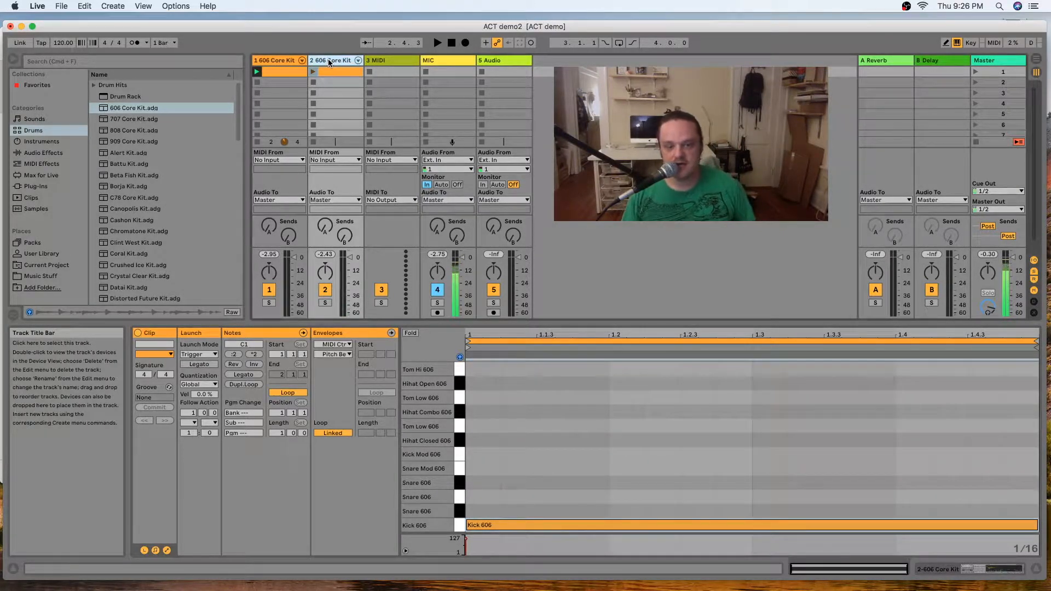
pyautogui.click(41, 164)
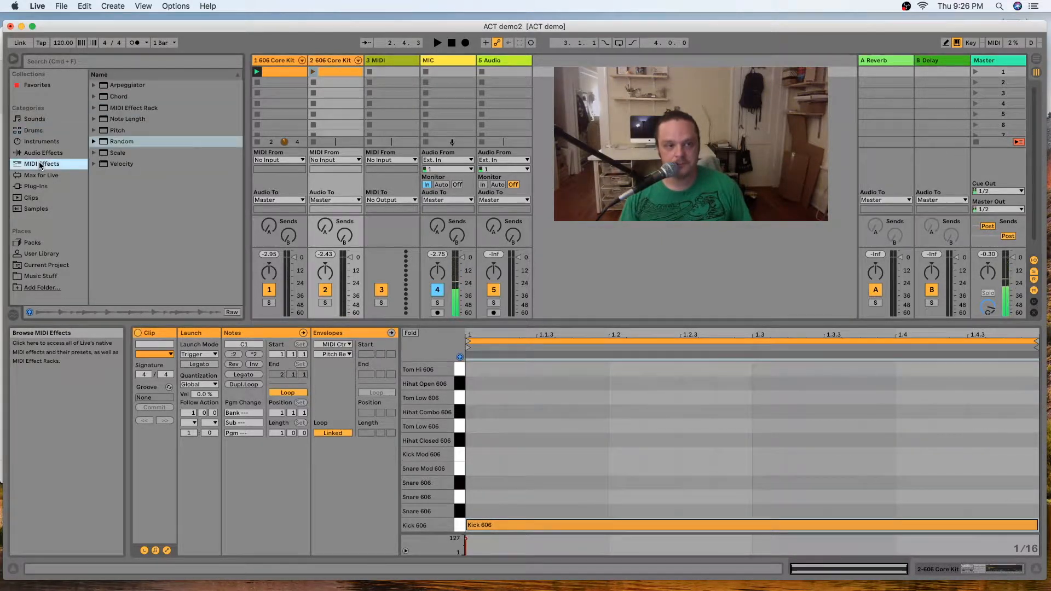
pyautogui.doubleClick(106, 86)
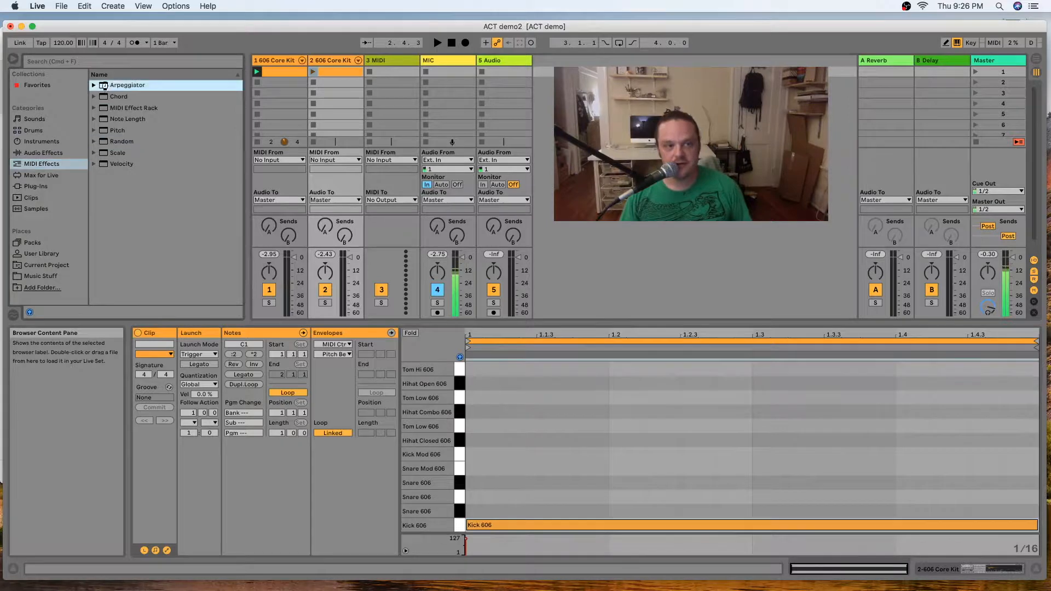
pyautogui.doubleClick(103, 144)
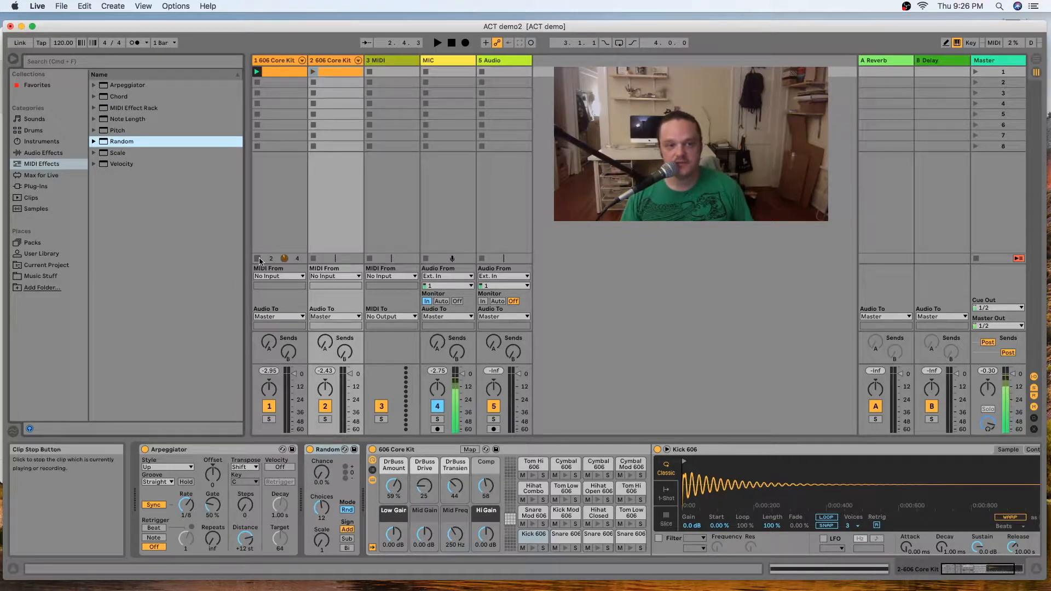
# Launch the second track's clip and audition it with Random's Chance set to 58 % and Choices set to 22.
pyautogui.click(314, 72)
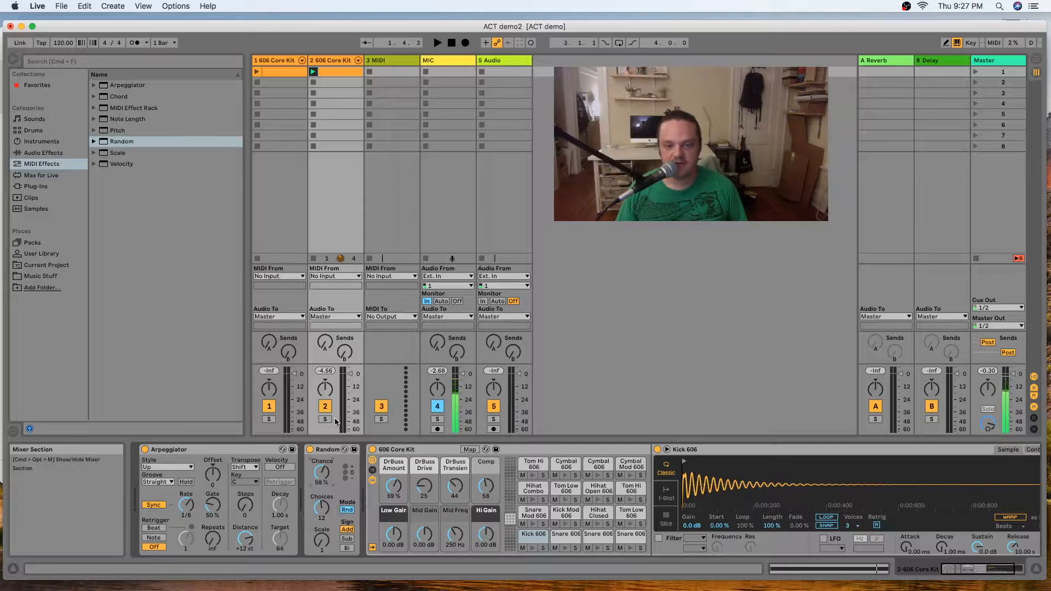
pyautogui.press('space')
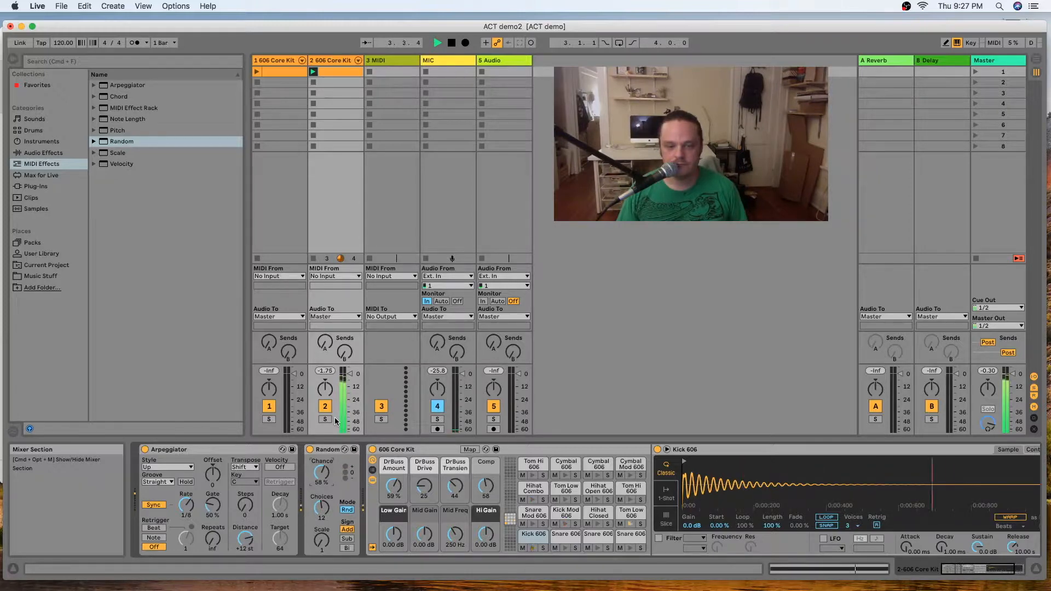
pyautogui.press('space')
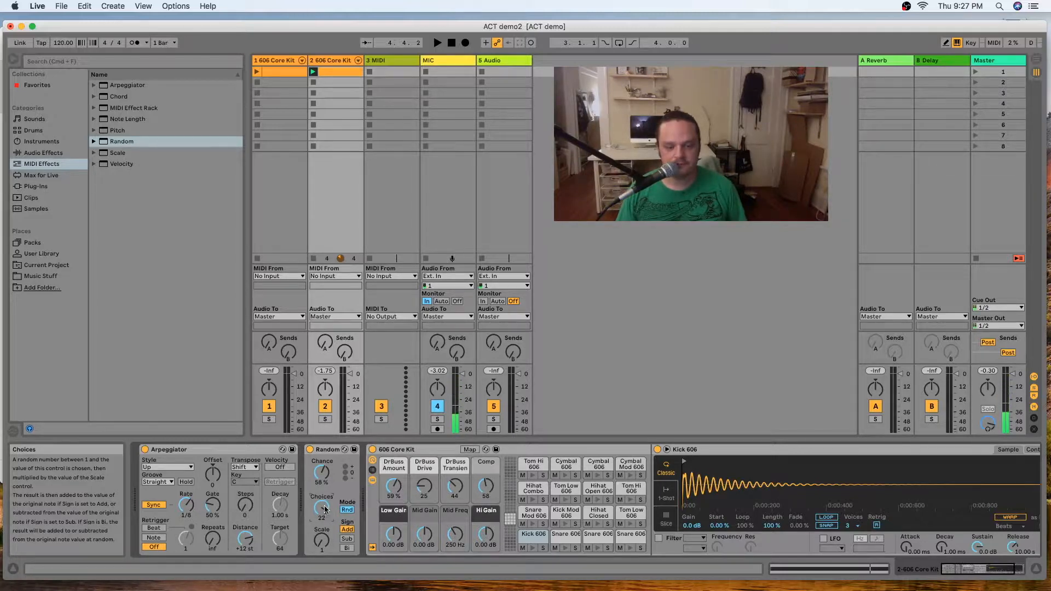
pyautogui.press('space')
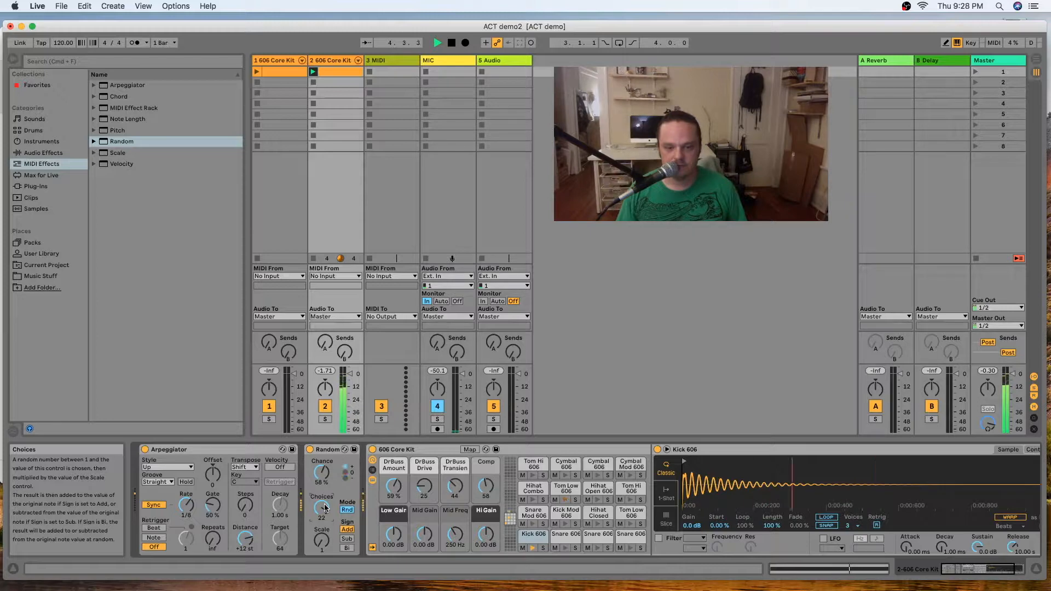
pyautogui.press('space')
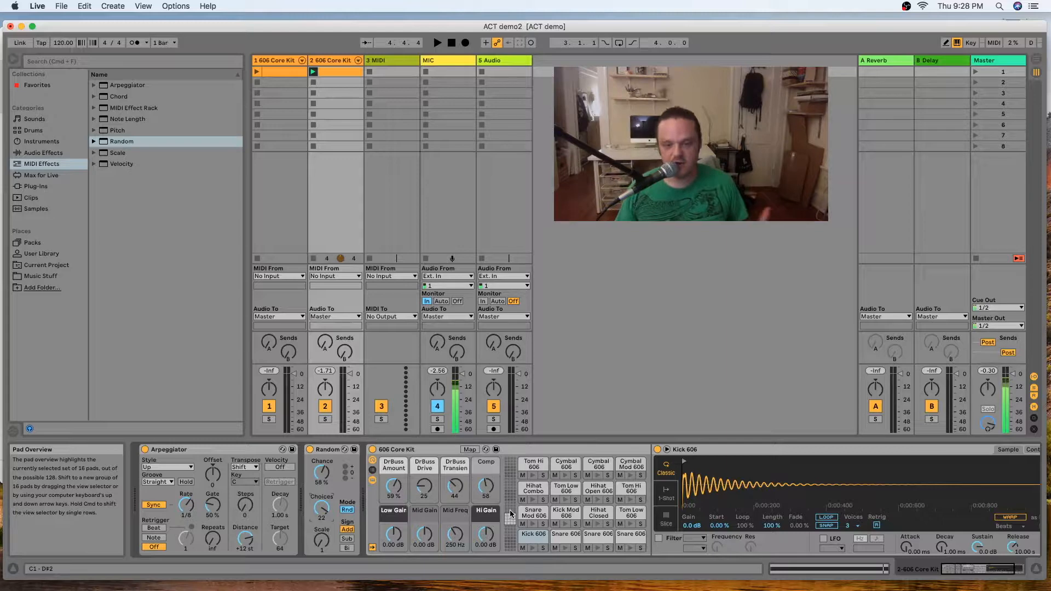
pyautogui.press('space')
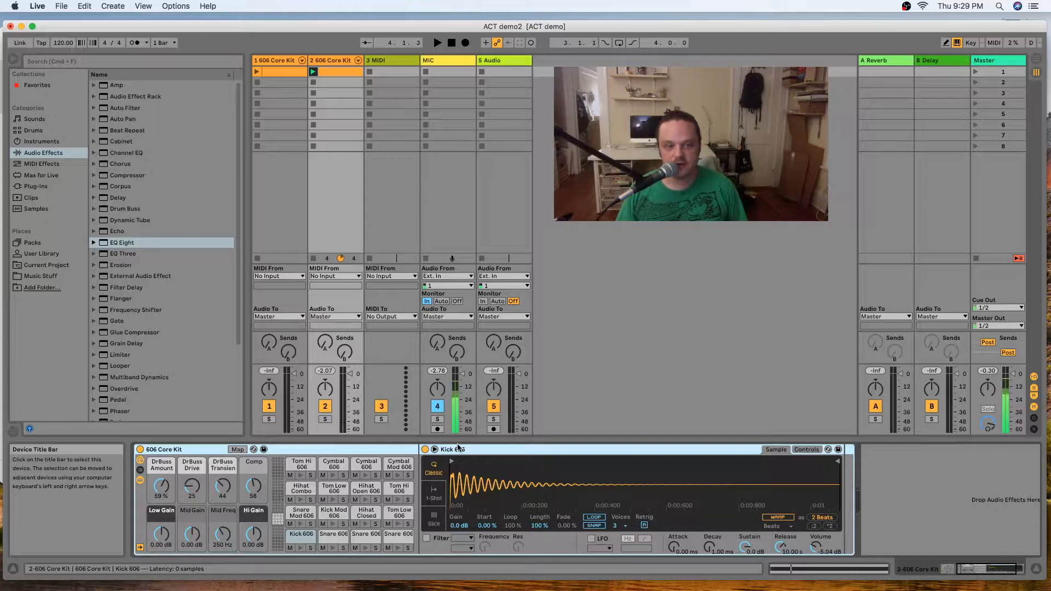
# Add EQ Eight to the second drum track and make band 1 a 12 dB low cut at about 126 Hz.
pyautogui.click(43, 157)
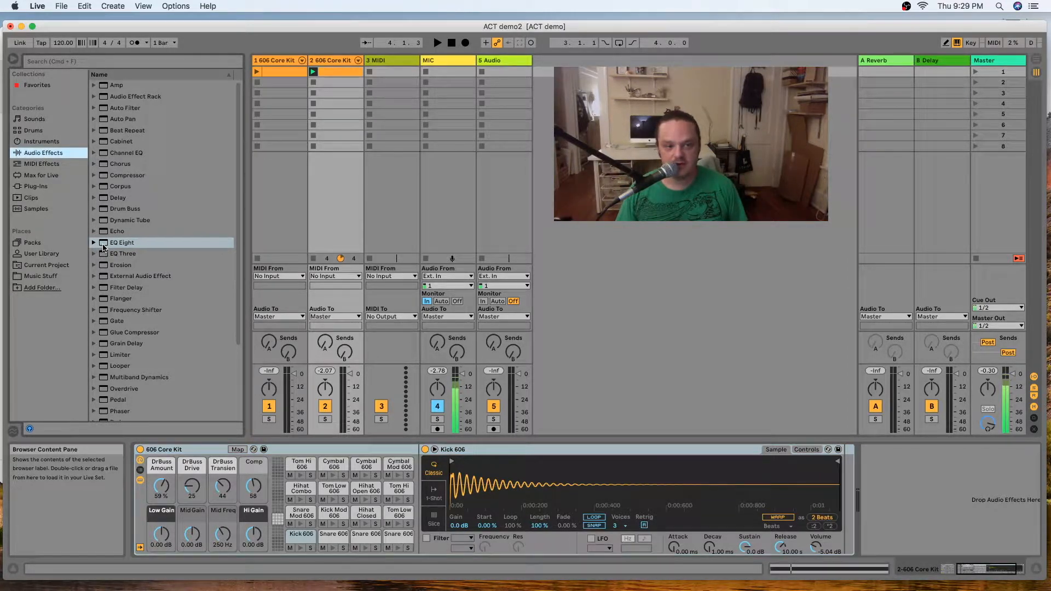
pyautogui.doubleClick(104, 245)
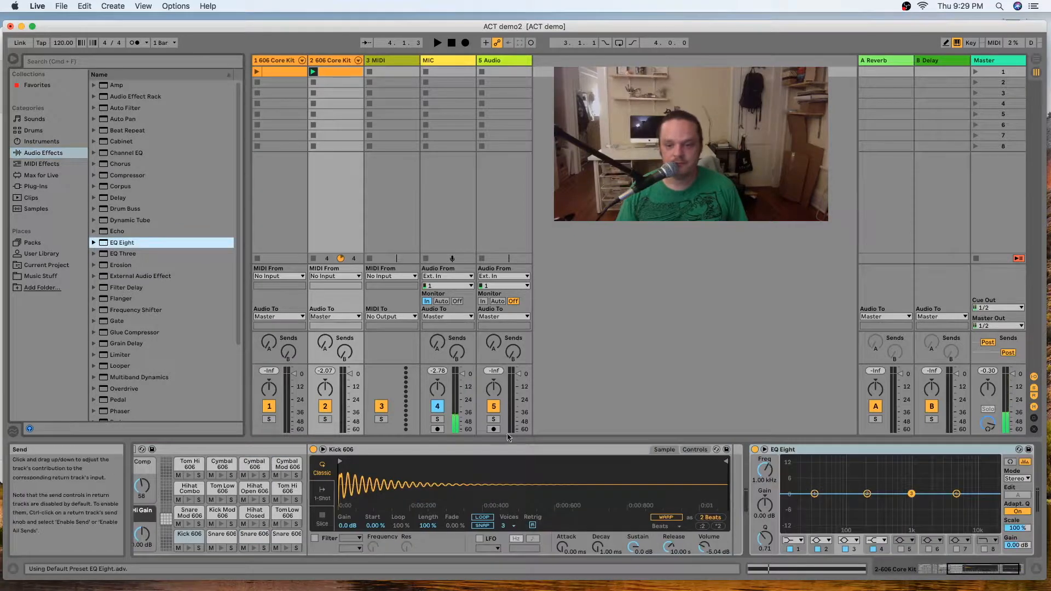
pyautogui.click(815, 494)
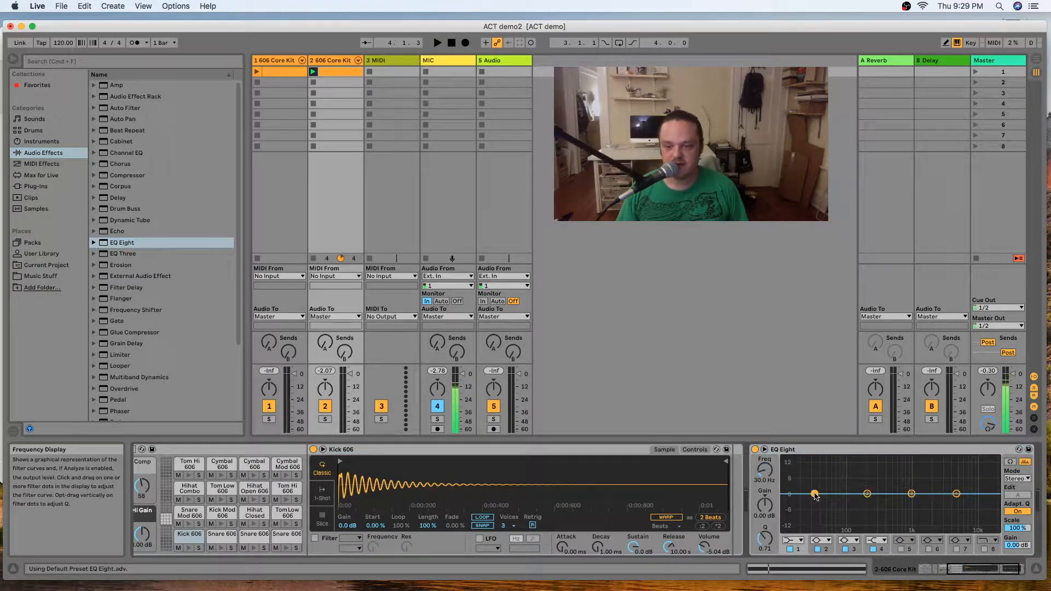
pyautogui.click(793, 541)
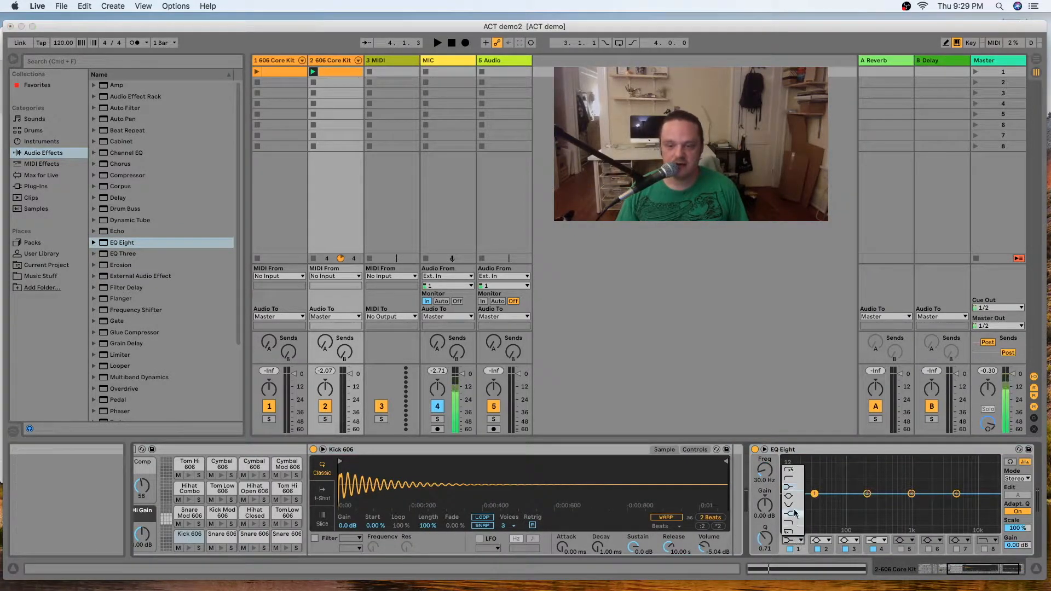
pyautogui.click(789, 469)
pyautogui.click(794, 541)
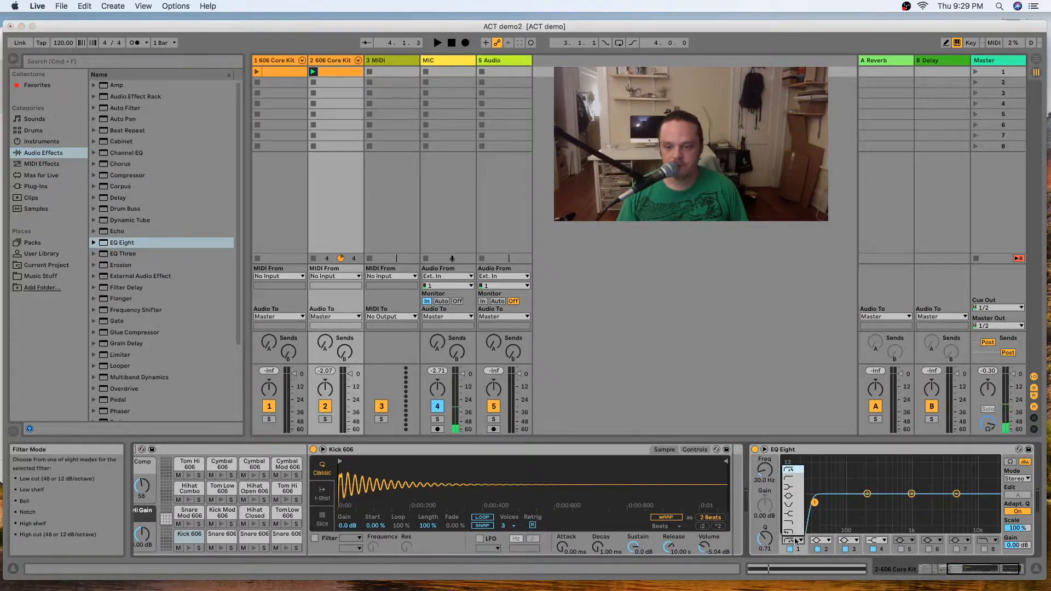
pyautogui.click(792, 481)
pyautogui.moveTo(815, 502); pyautogui.dragTo(855, 500)
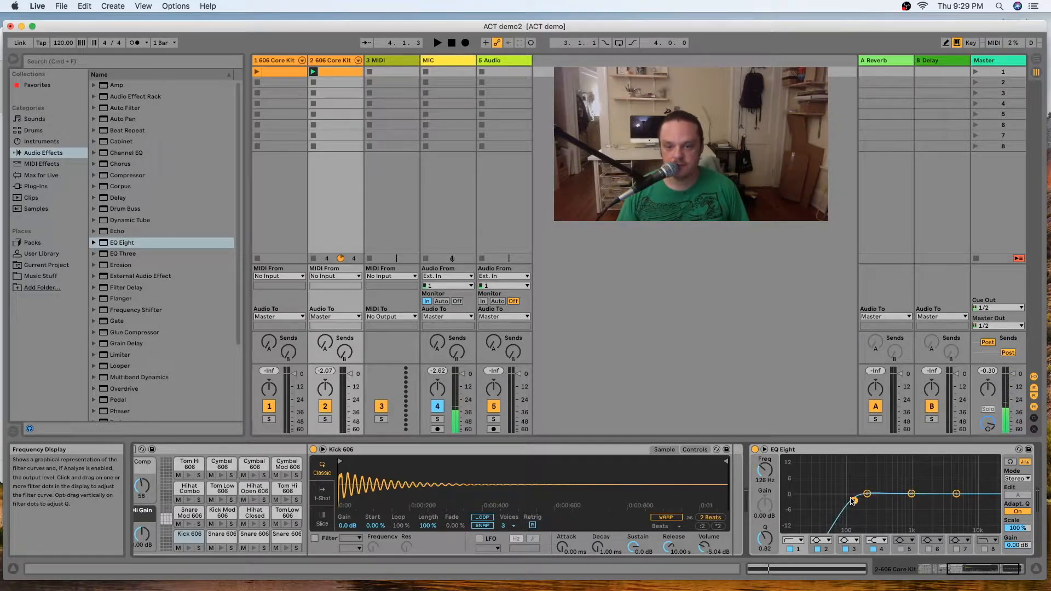
# Play back the filtered second drum track, and launch the first track's clip to hear both together.
pyautogui.press('space')
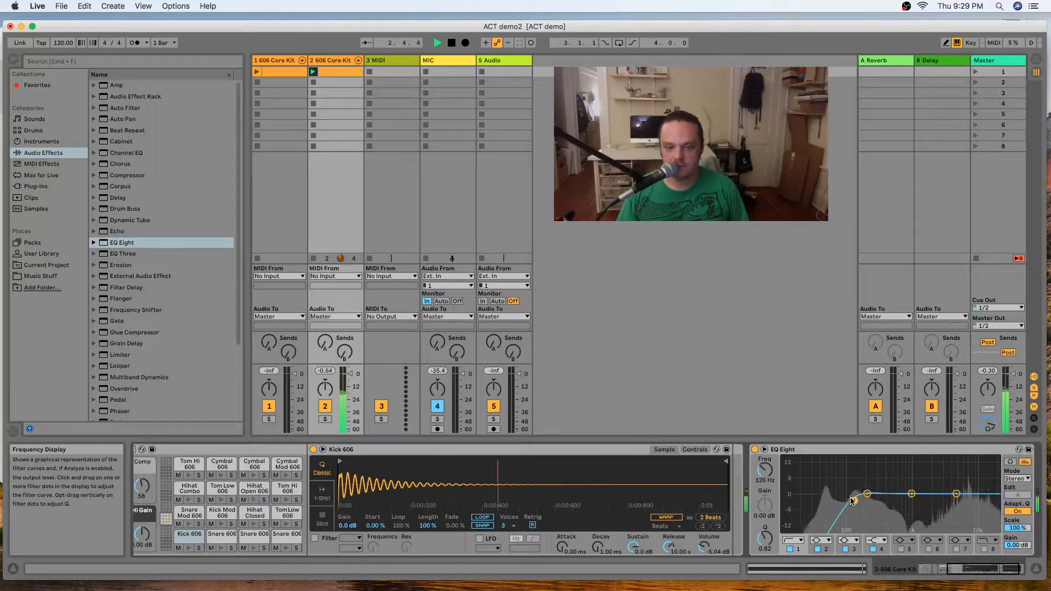
pyautogui.press('space')
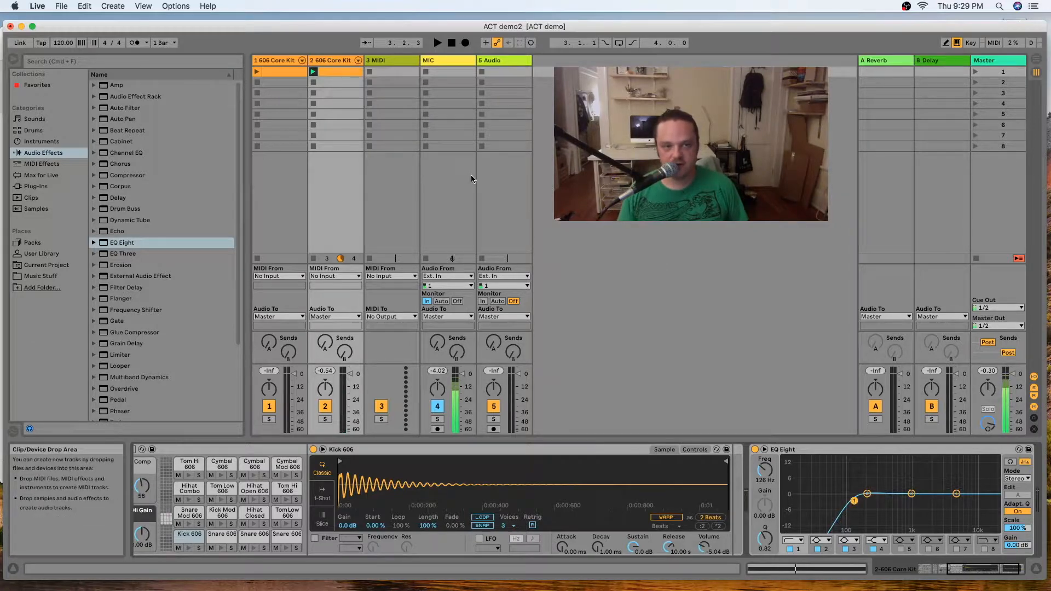
pyautogui.click(255, 72)
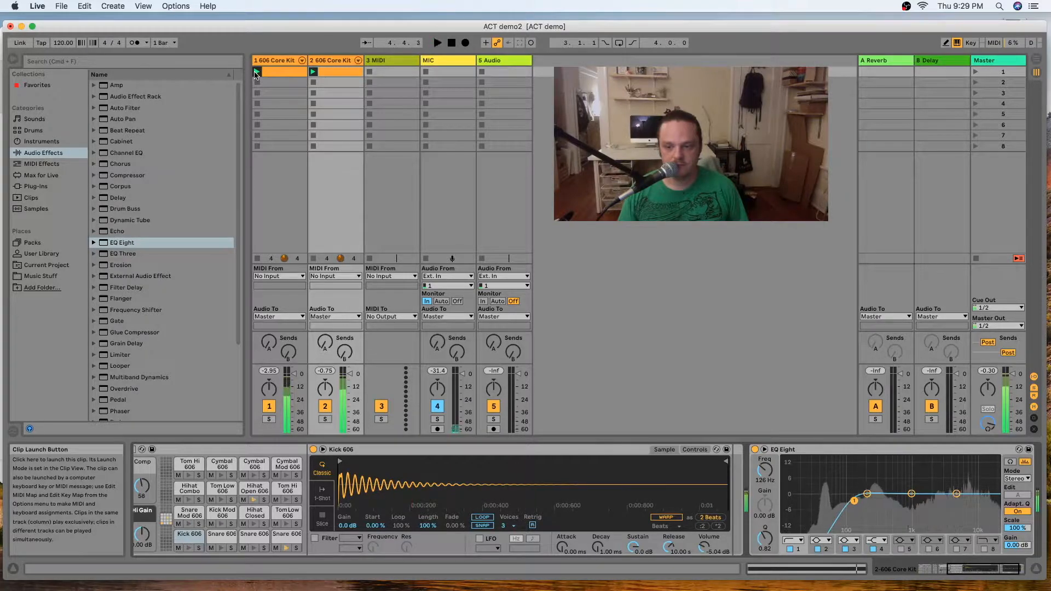
pyautogui.click(256, 71)
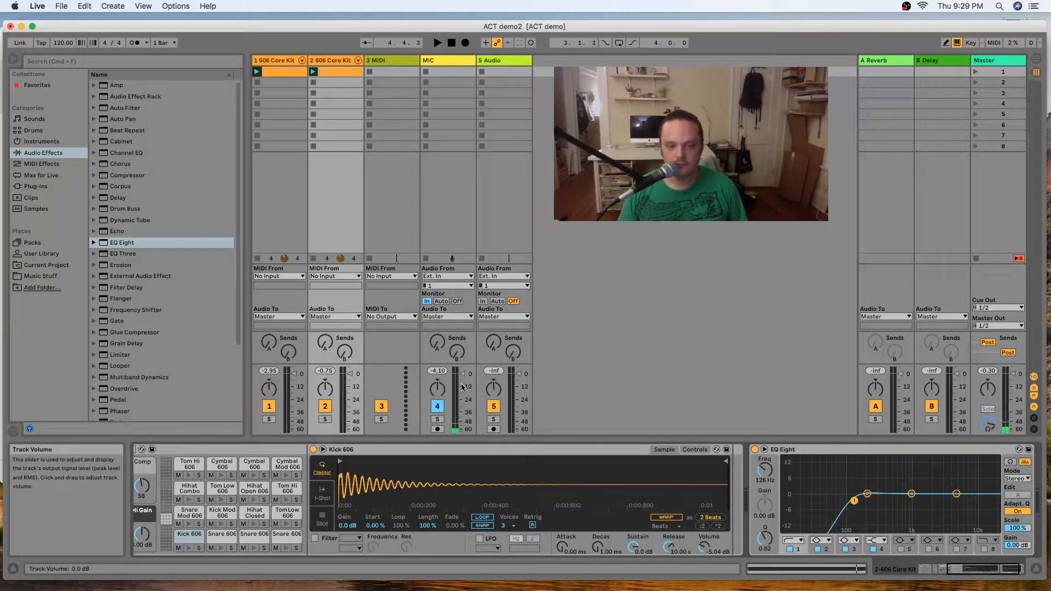
# Open the second track's clip and display its clip envelope for the Arpeggiator's Synced Rate.
pyautogui.hscroll(3, 482, 519)
pyautogui.hscroll(-8, 481, 519)
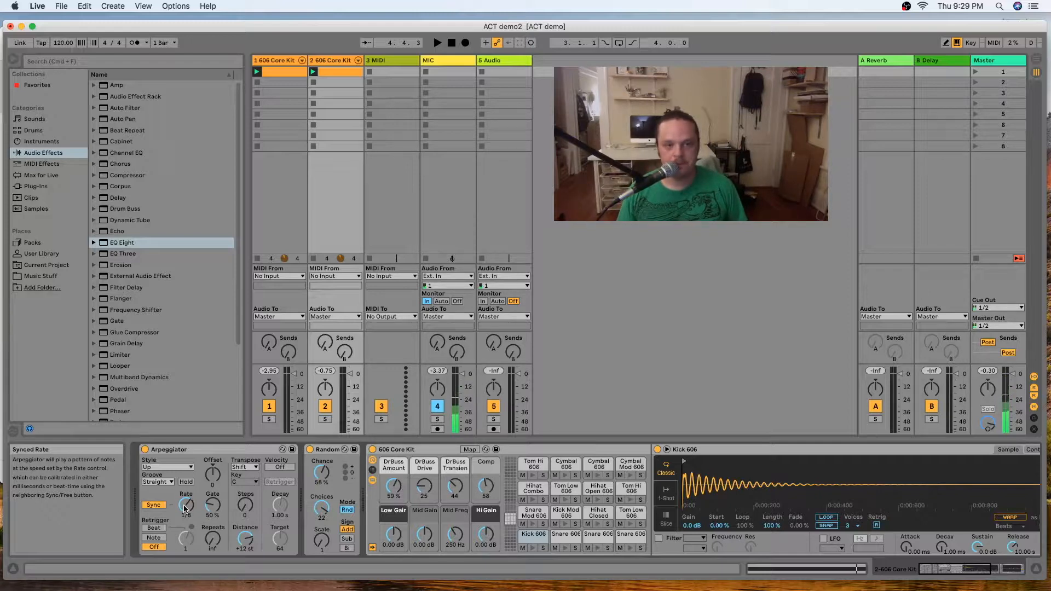
pyautogui.doubleClick(336, 71)
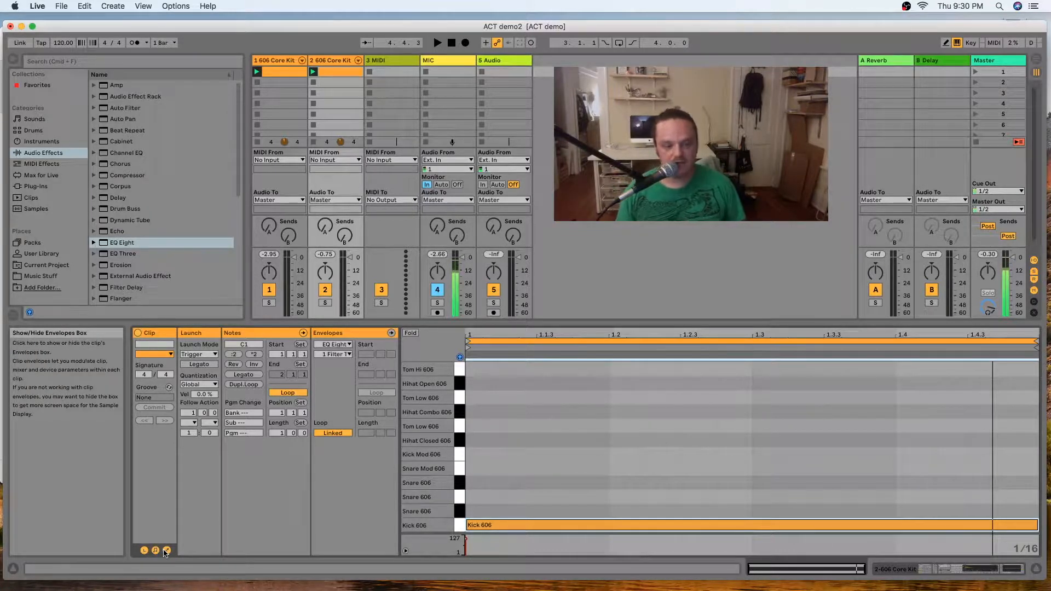
pyautogui.click(346, 343)
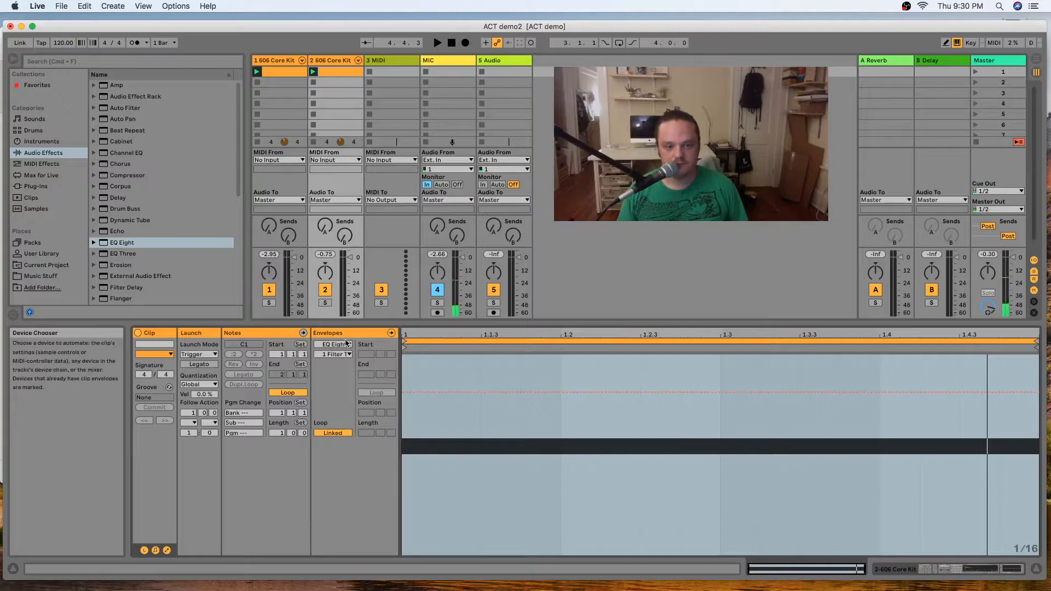
pyautogui.doubleClick(339, 61)
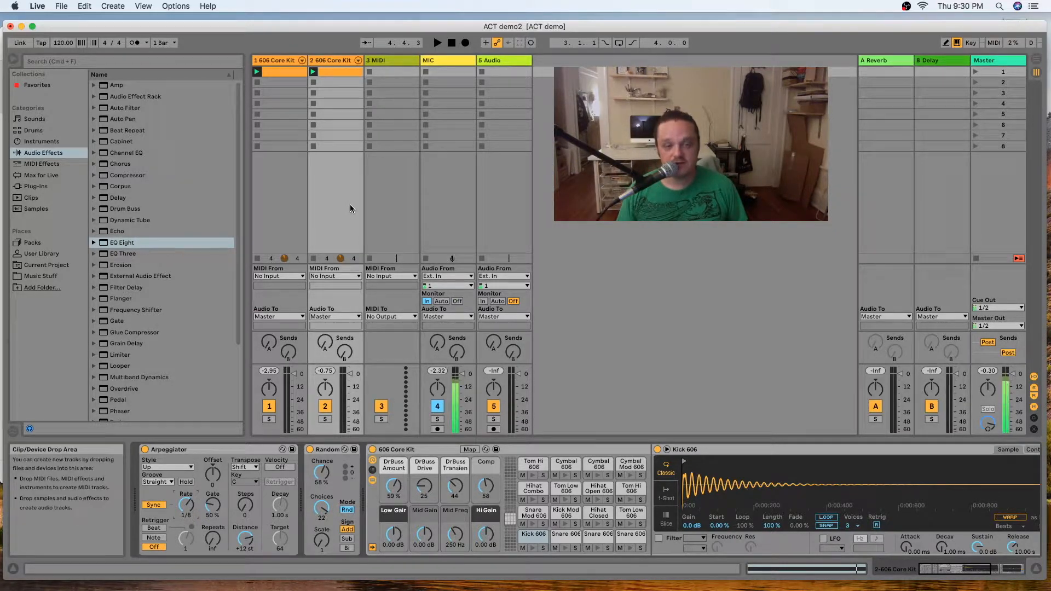
pyautogui.doubleClick(337, 72)
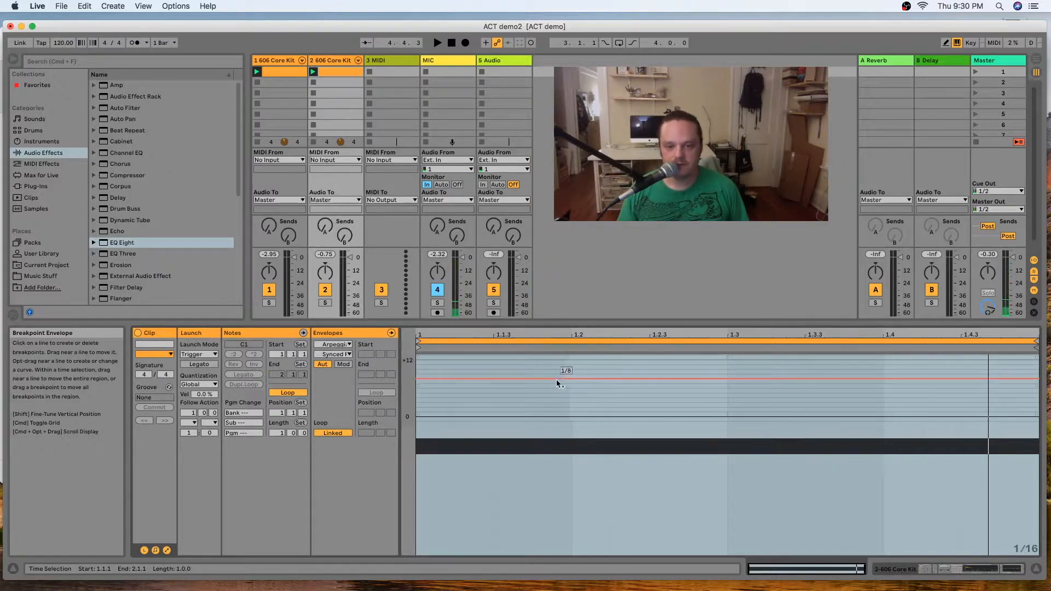
# Draw a stepped Synced Rate envelope at 1/8, dropping to 1/16 from 1.1.3 to 1.2 and about 1.2.4 to 1.4, and play it back.
pyautogui.click(493, 378)
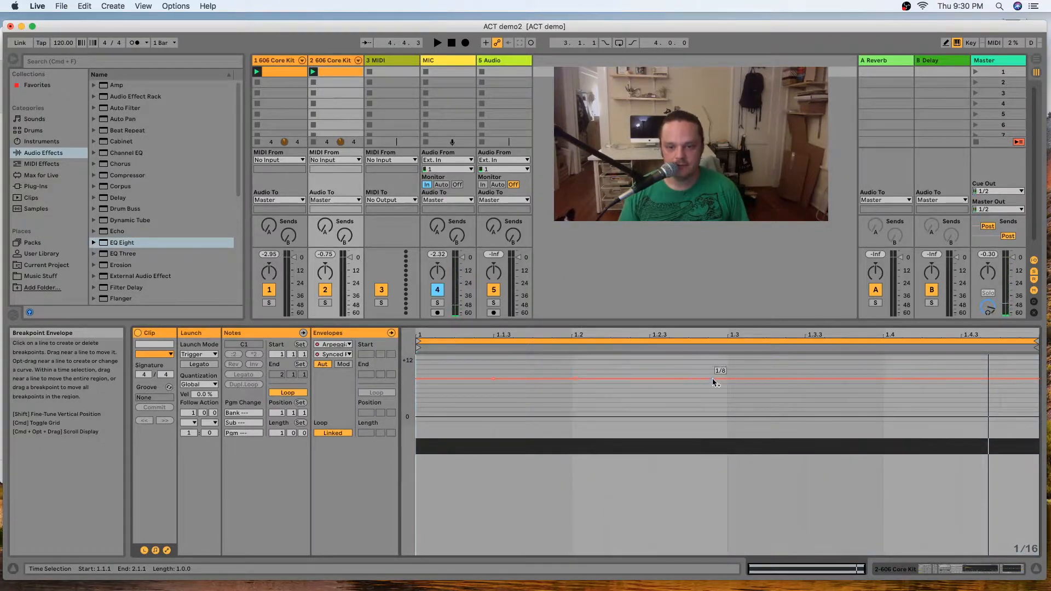
pyautogui.moveTo(728, 378); pyautogui.dragTo(575, 387)
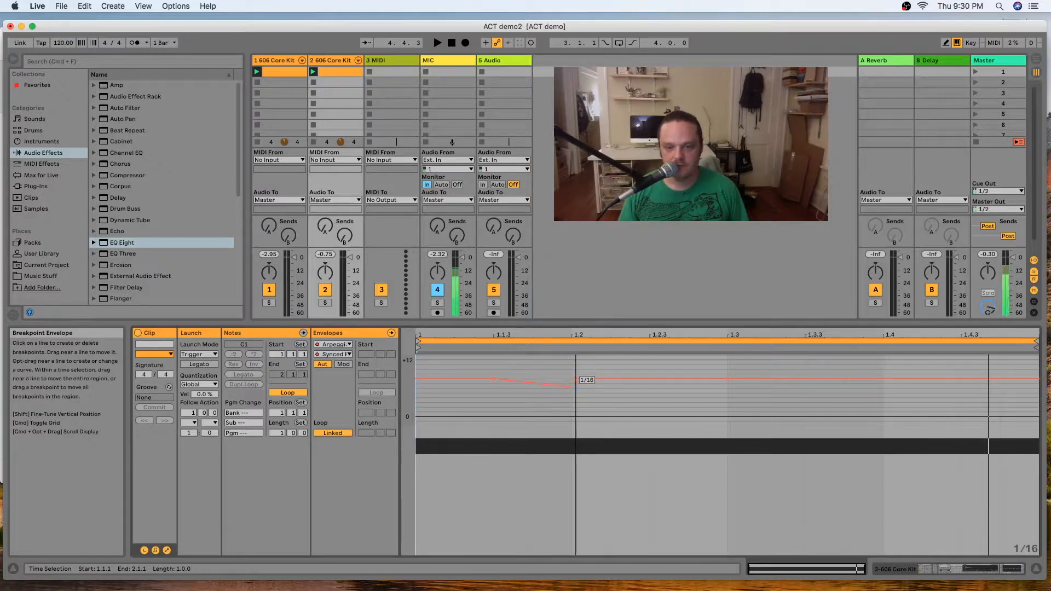
pyautogui.moveTo(505, 382); pyautogui.dragTo(493, 388)
pyautogui.moveTo(698, 380); pyautogui.dragTo(700, 387)
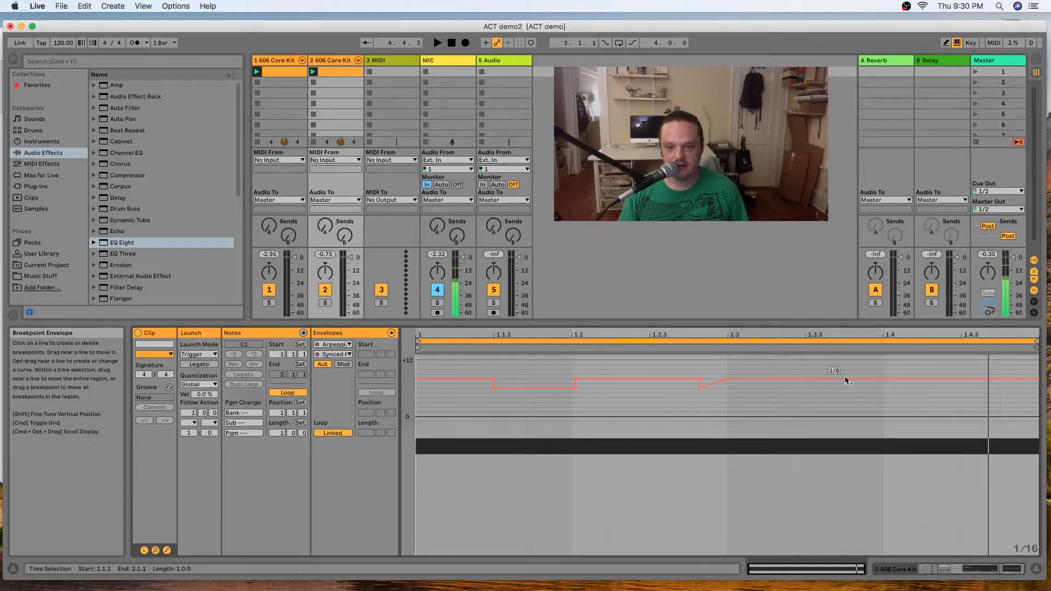
pyautogui.moveTo(882, 379); pyautogui.dragTo(882, 388)
pyautogui.click(728, 379)
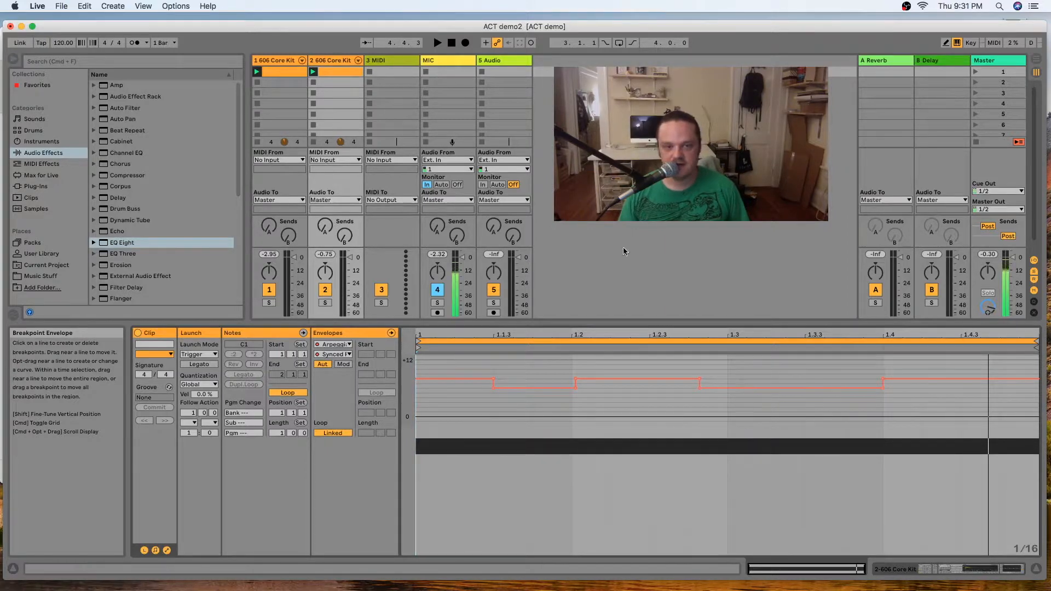
pyautogui.press('space')
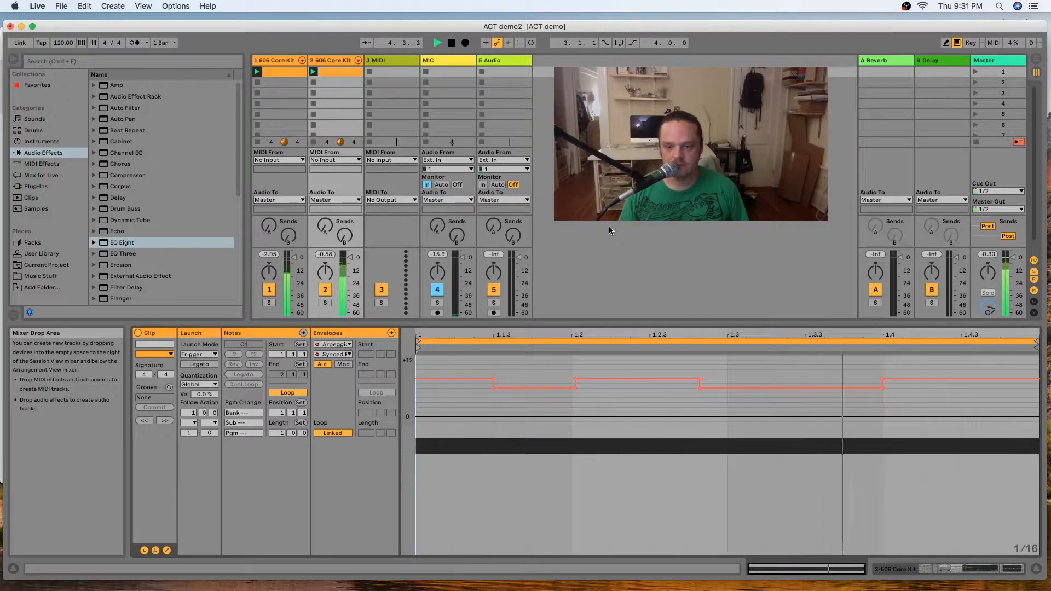
pyautogui.press('space')
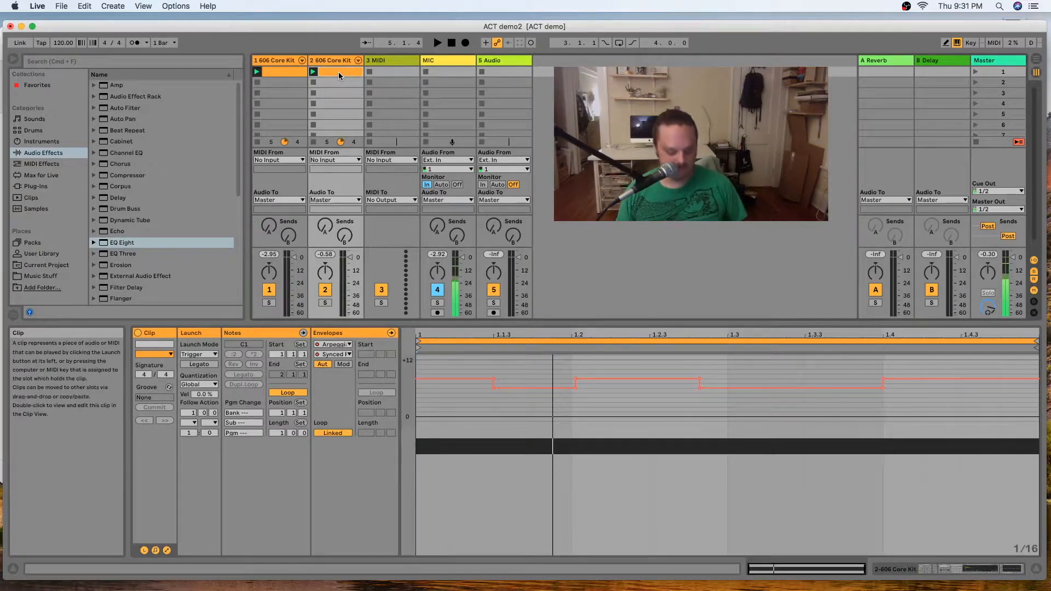
# Duplicate the second track's clip into the slot below and double the copy's loop to two bars.
pyautogui.press('super+d')
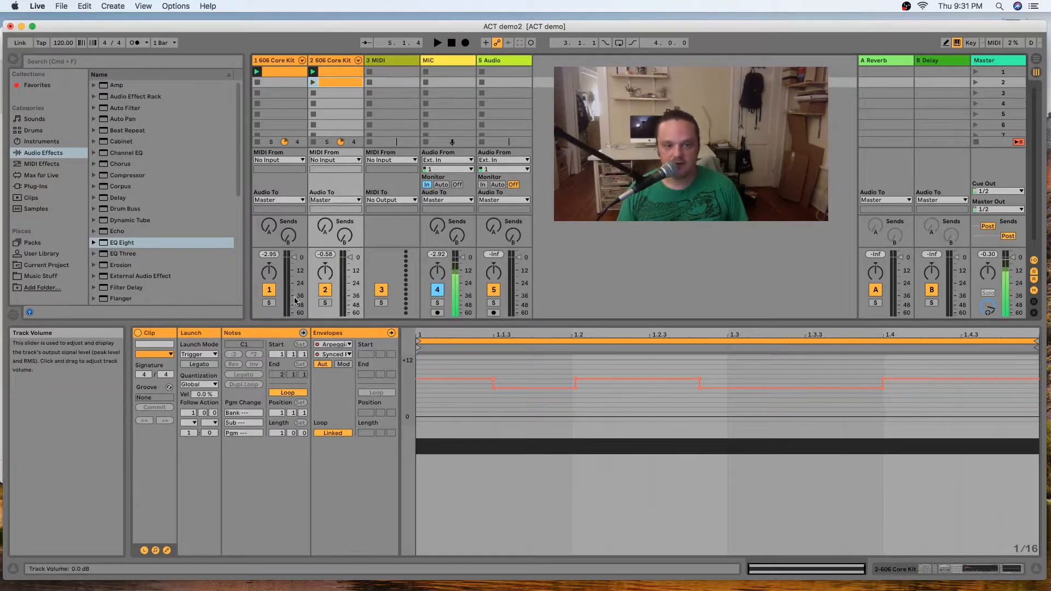
pyautogui.click(288, 335)
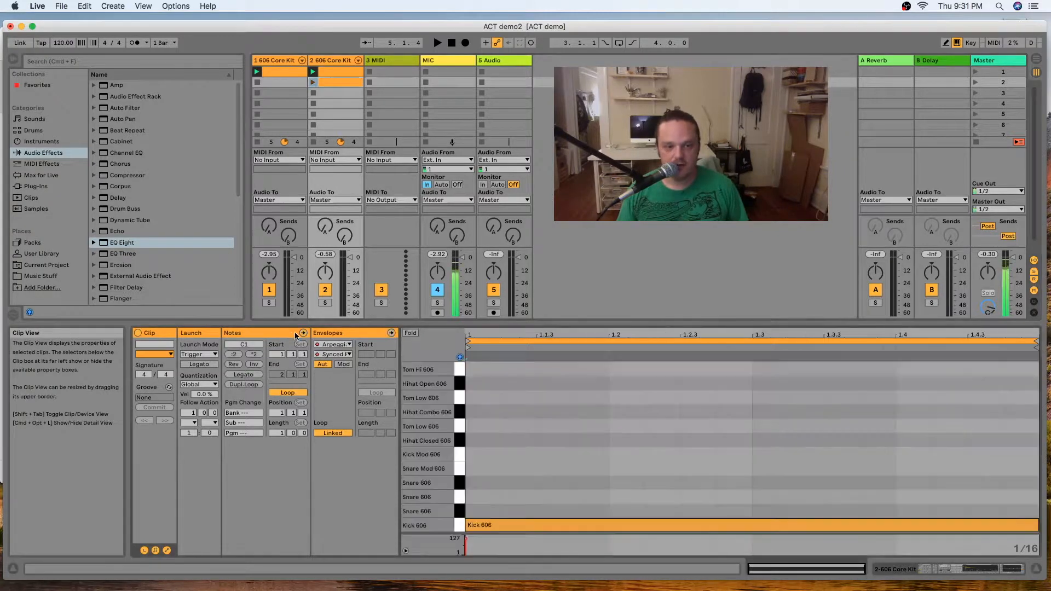
pyautogui.click(251, 385)
# Move the copied clip's bar 2 kick note up to Hihat Closed 606 and audition the clip.
pyautogui.moveTo(832, 525); pyautogui.dragTo(833, 446)
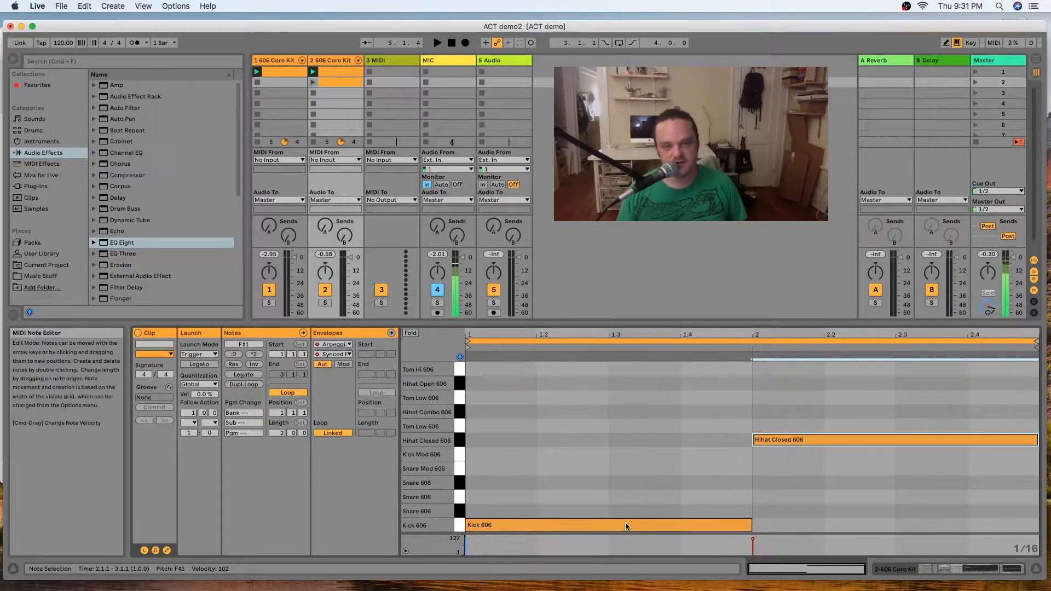
pyautogui.click(313, 82)
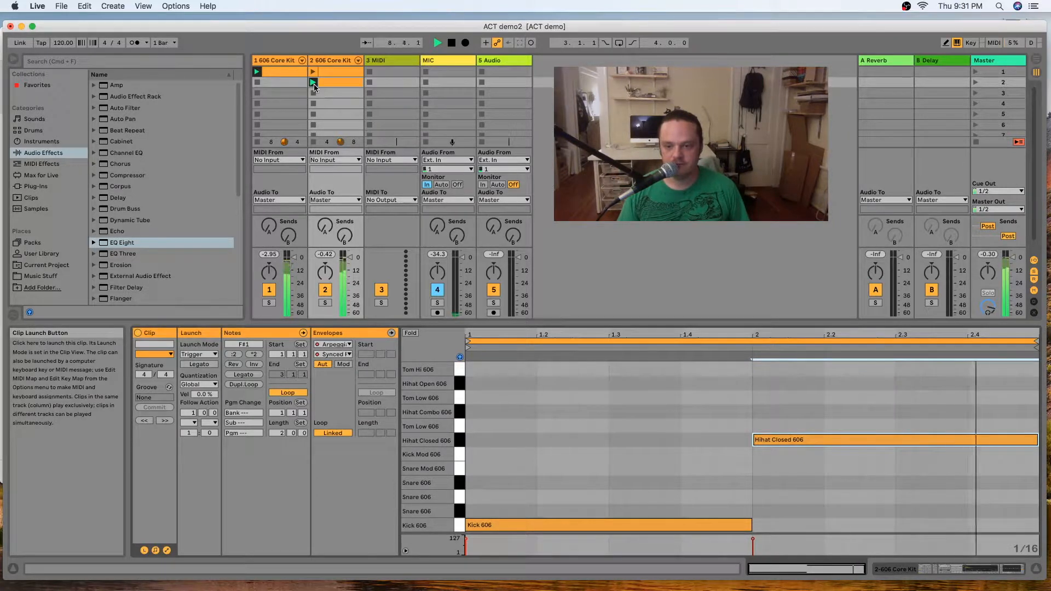
pyautogui.press('space')
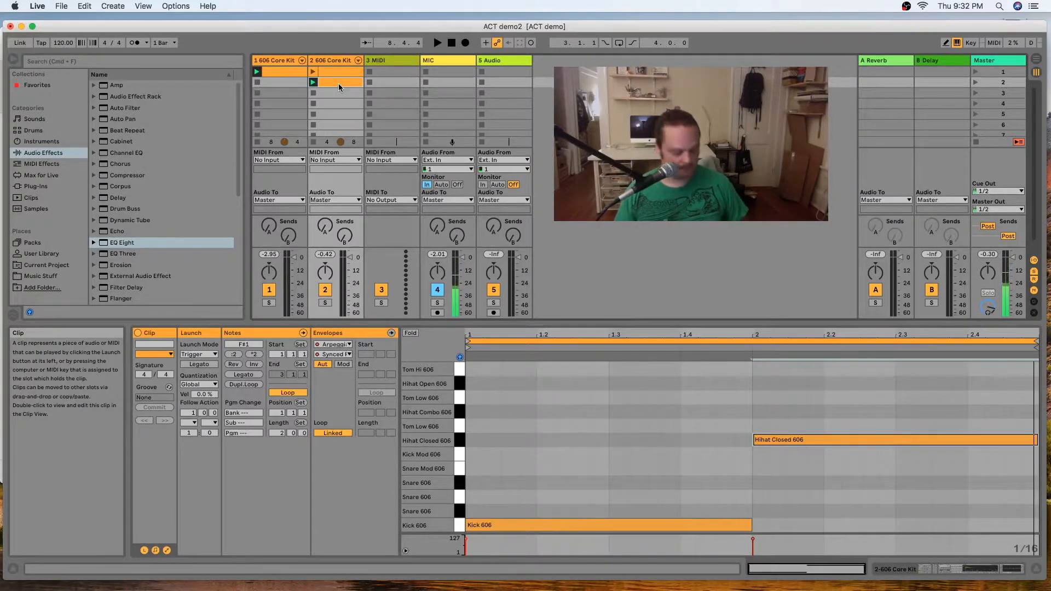
# Duplicate the two-bar clip and add a Kick Mod 606 note lasting all of bar 1 in the copy.
pyautogui.press('super+d')
pyautogui.doubleClick(338, 93)
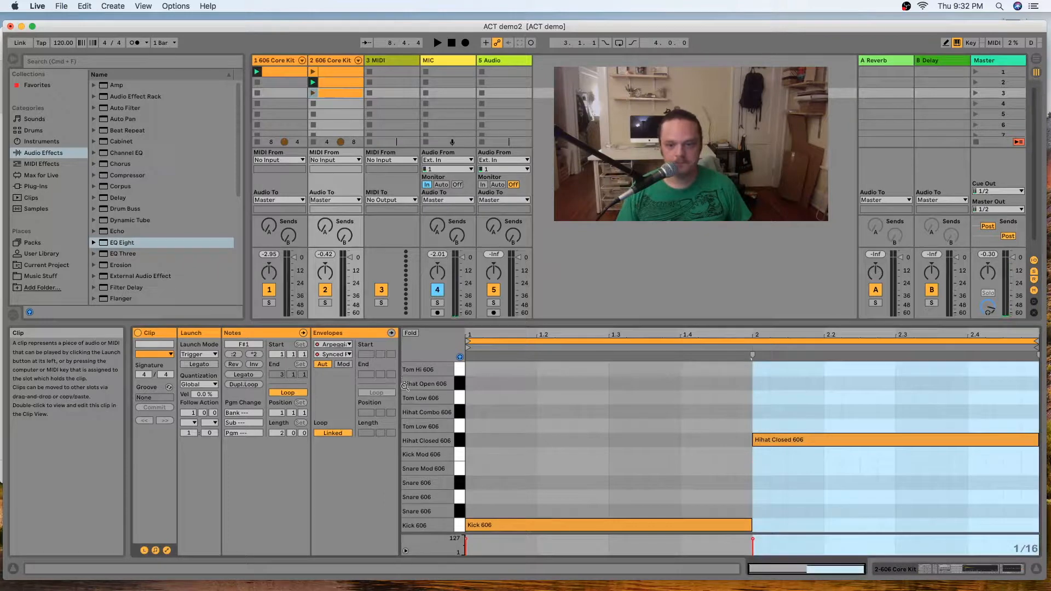
pyautogui.doubleClick(471, 455)
pyautogui.moveTo(480, 455); pyautogui.dragTo(743, 460)
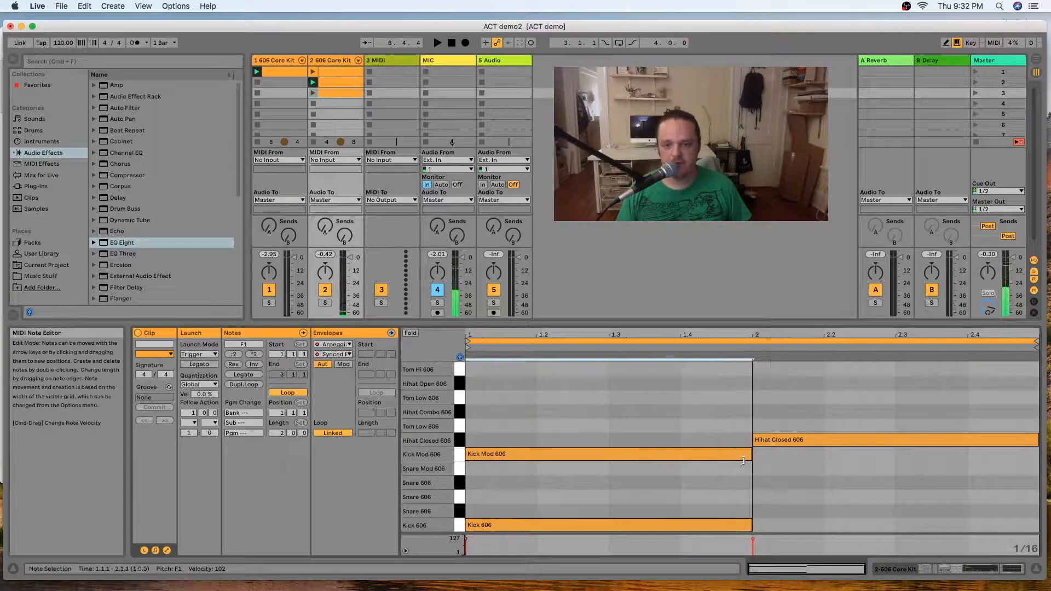
# Add a Hihat Open 606 note lasting all of bar 2 and launch the third clip.
pyautogui.doubleClick(755, 383)
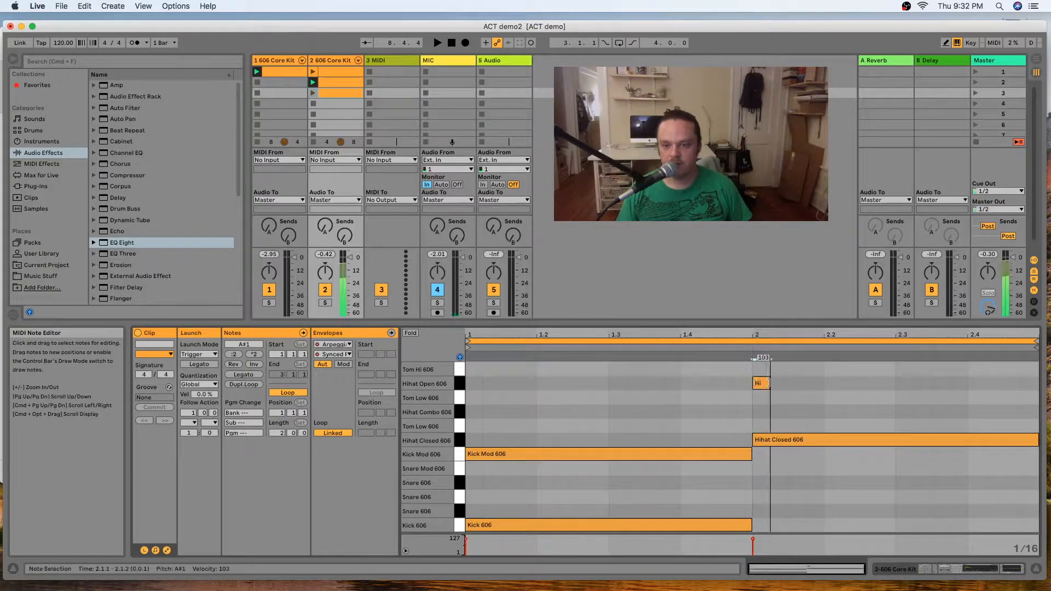
pyautogui.moveTo(777, 386); pyautogui.dragTo(1038, 388)
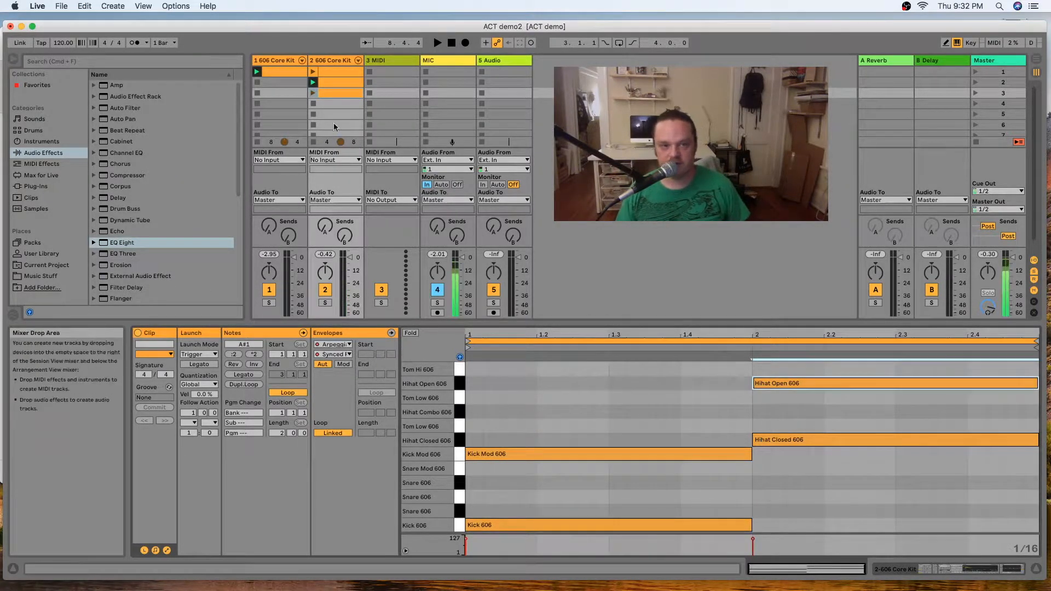
pyautogui.click(313, 93)
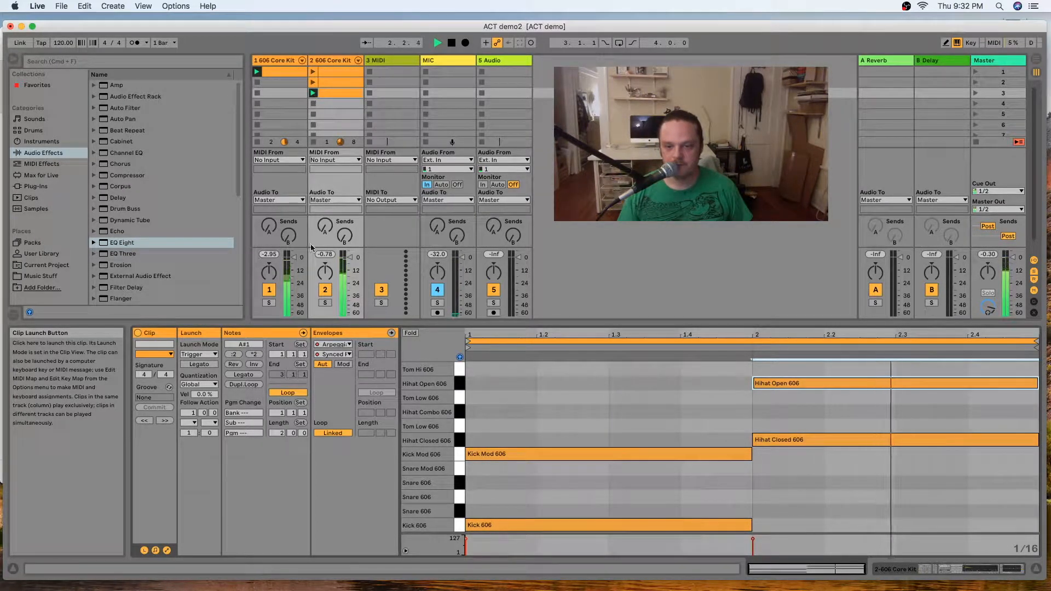
# Move the third clip's Kick Mod 606 note to the Snare 606 row at D#1 during playback, and stop playback.
pyautogui.moveTo(536, 458); pyautogui.dragTo(537, 452)
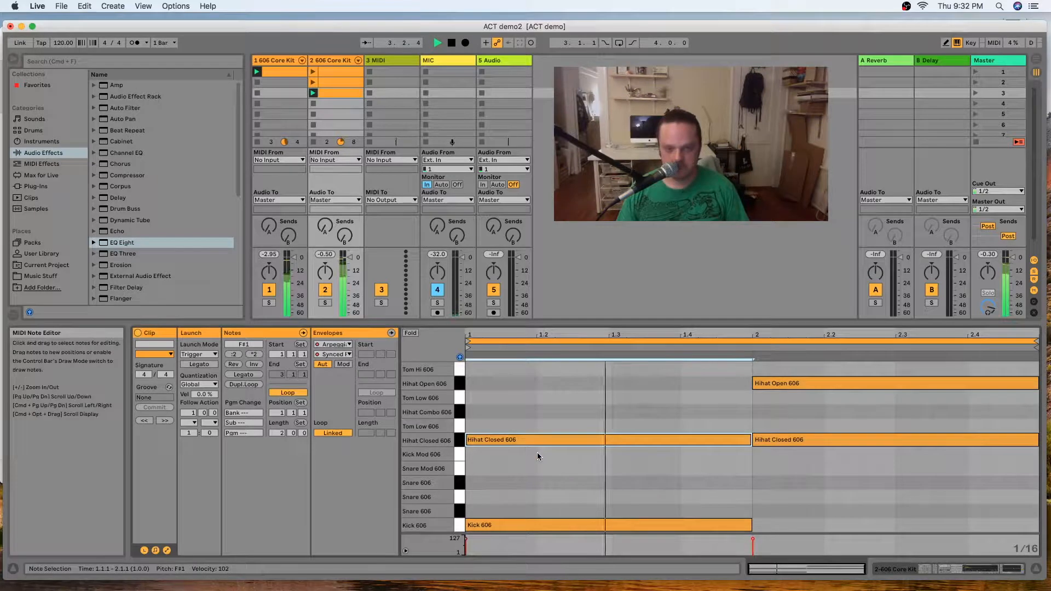
pyautogui.press('Down')
pyautogui.press('Down')
pyautogui.press('Down')
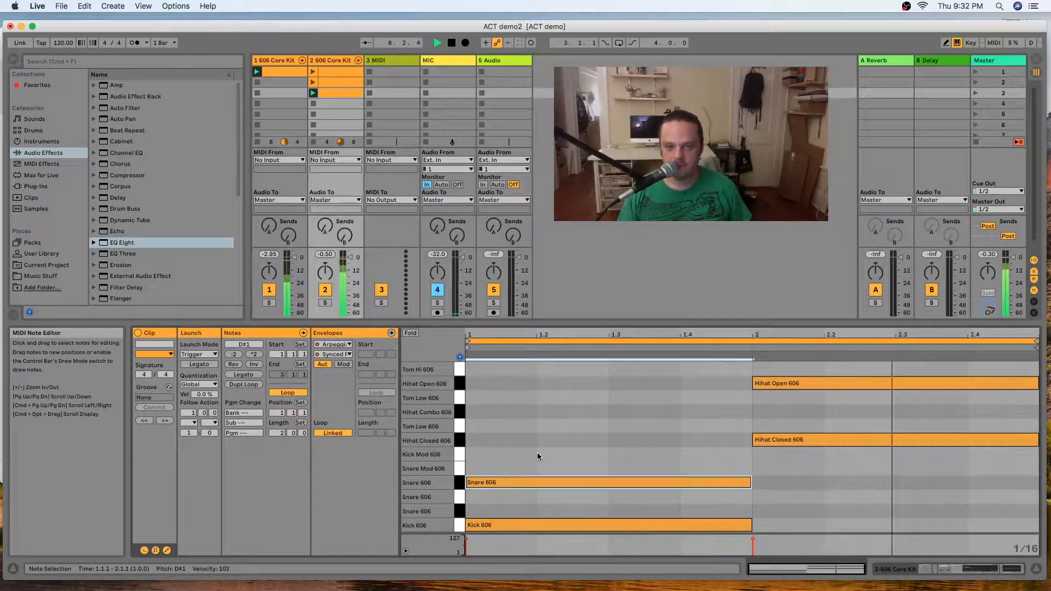
pyautogui.press('space')
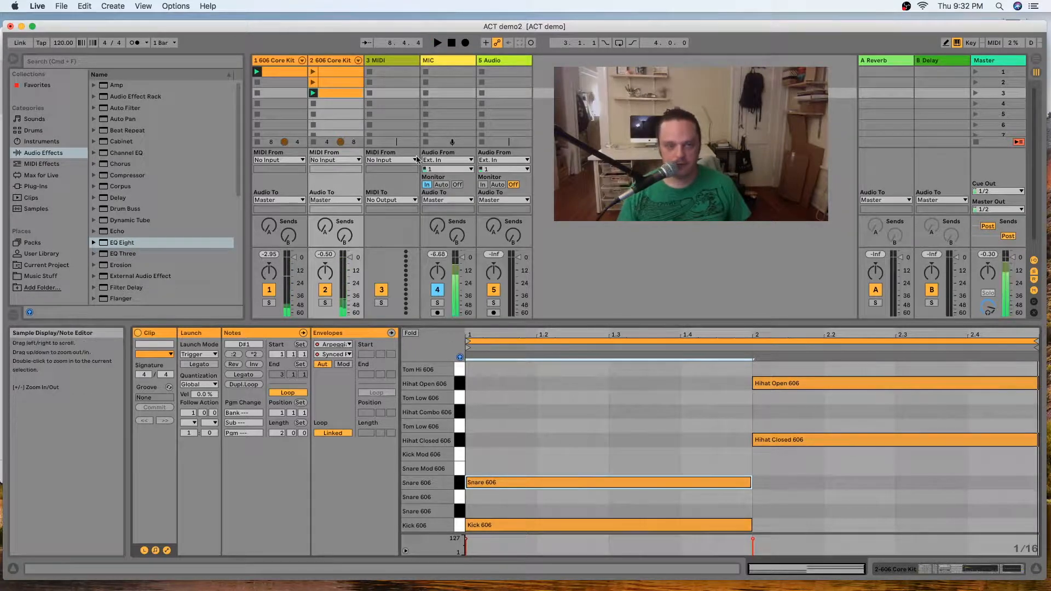
# Duplicate the third clip and add a Tom Low 606 note at G1 lasting all of bar 1 in the copy.
pyautogui.click(346, 97)
pyautogui.press('super+d')
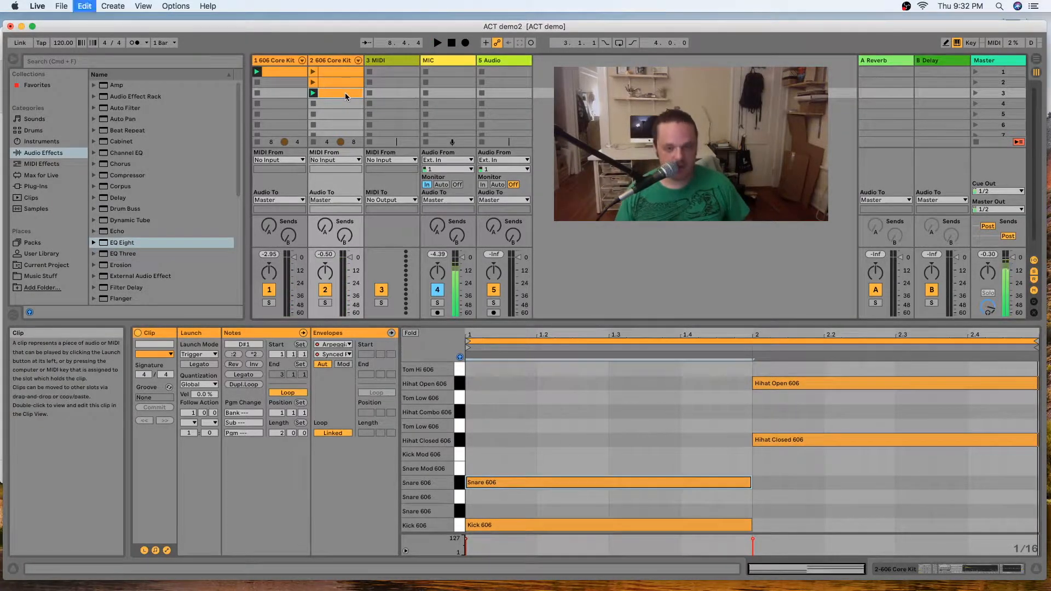
pyautogui.doubleClick(475, 426)
pyautogui.moveTo(484, 426); pyautogui.dragTo(753, 433)
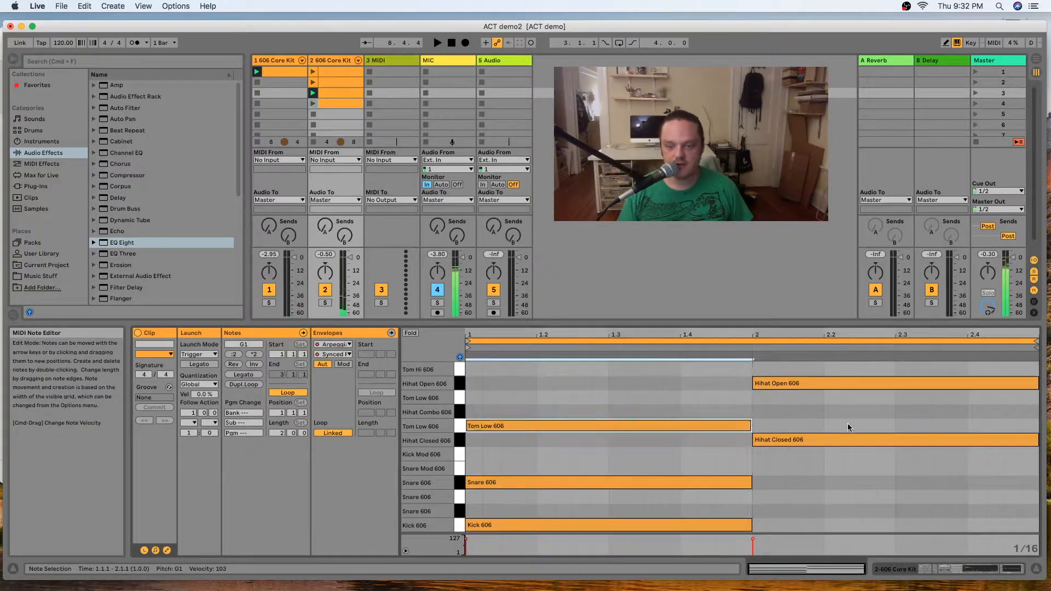
# Add a Cymbal 606 note at C#2 lasting all of bar 2 and audition the fourth clip.
pyautogui.scroll(4, 847, 422)
pyautogui.click(764, 396)
pyautogui.doubleClick(764, 397)
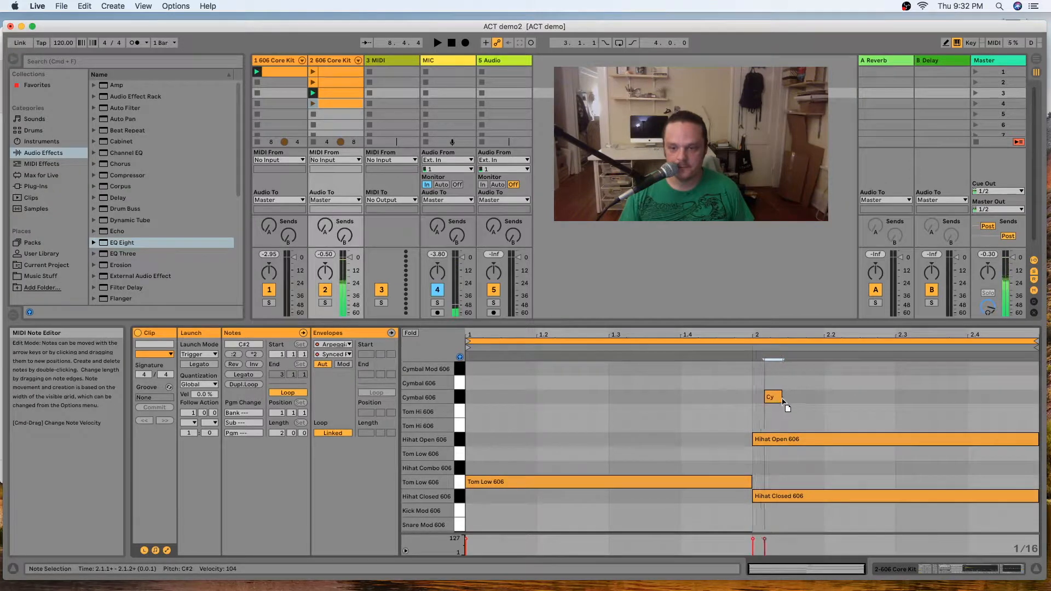
pyautogui.doubleClick(764, 395)
pyautogui.doubleClick(763, 396)
pyautogui.moveTo(768, 396); pyautogui.dragTo(1037, 397)
pyautogui.click(313, 103)
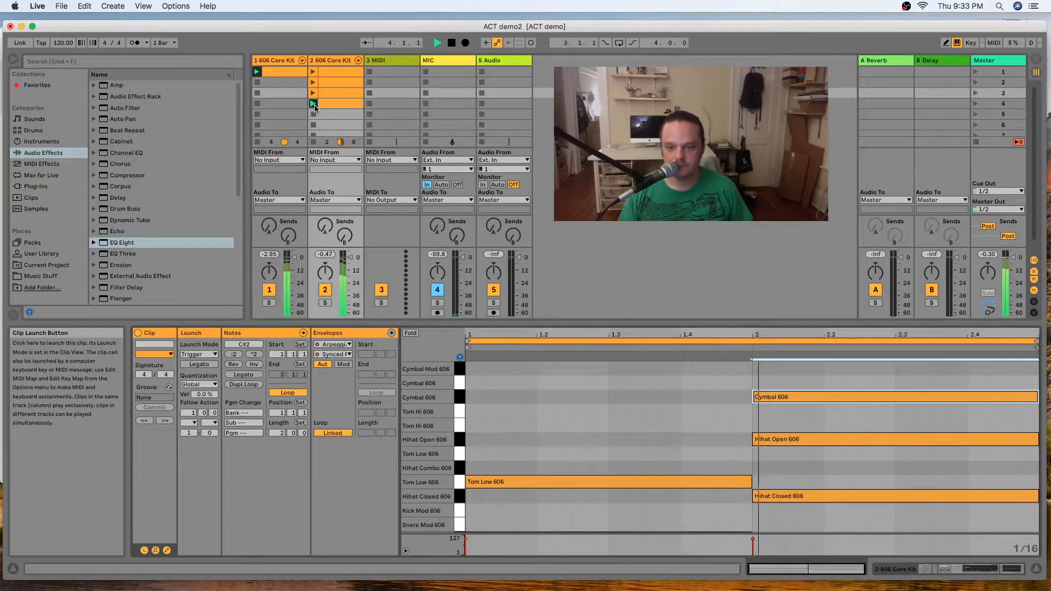
pyautogui.press('space')
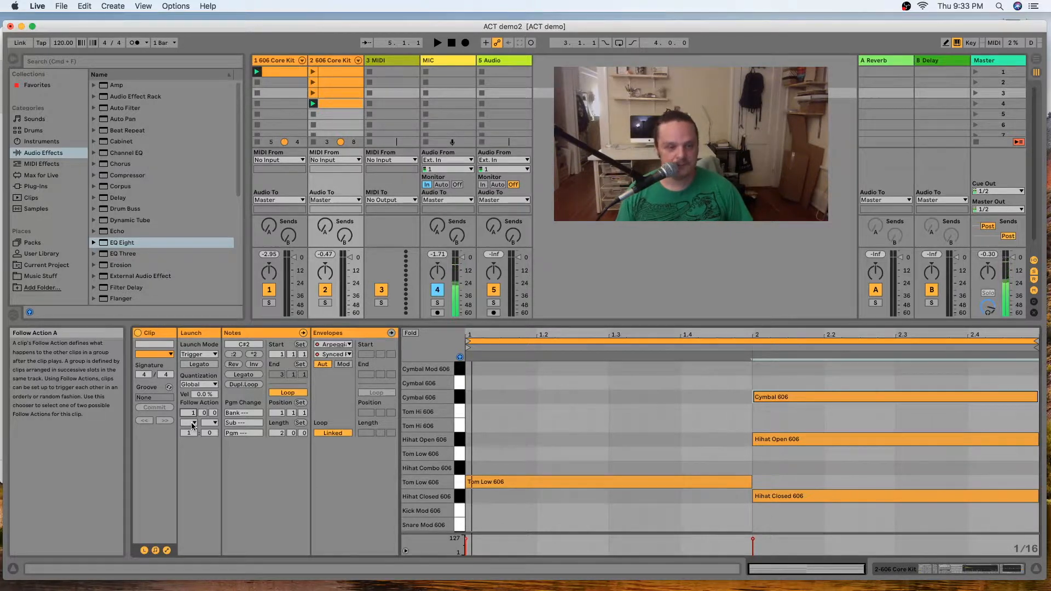
# Set the second track's first clip to Follow Action Any with a follow time of 4 bars.
pyautogui.click(192, 423)
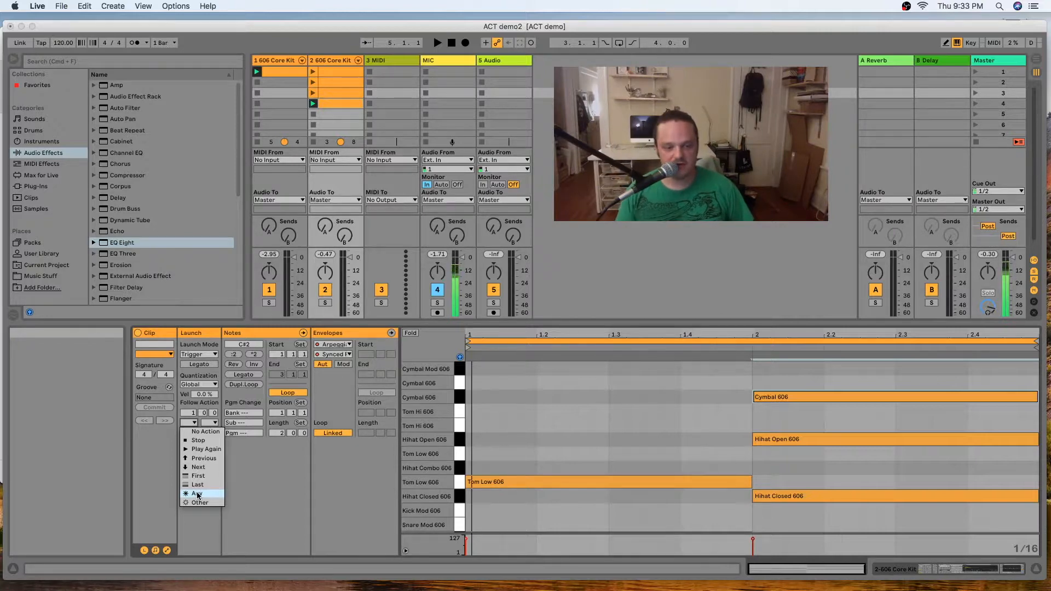
pyautogui.click(269, 448)
pyautogui.click(331, 71)
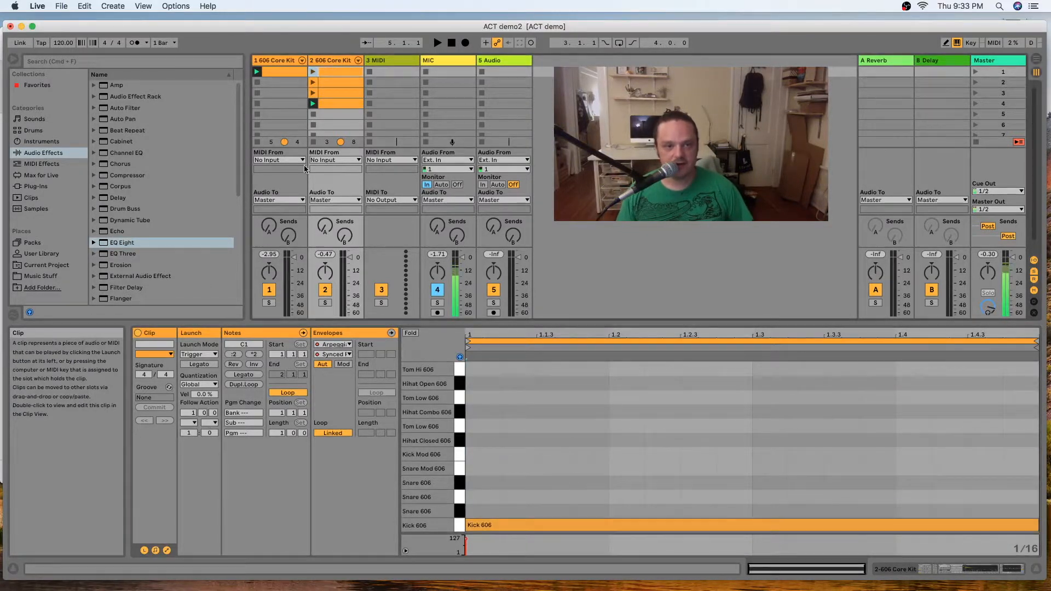
pyautogui.click(189, 422)
pyautogui.click(201, 493)
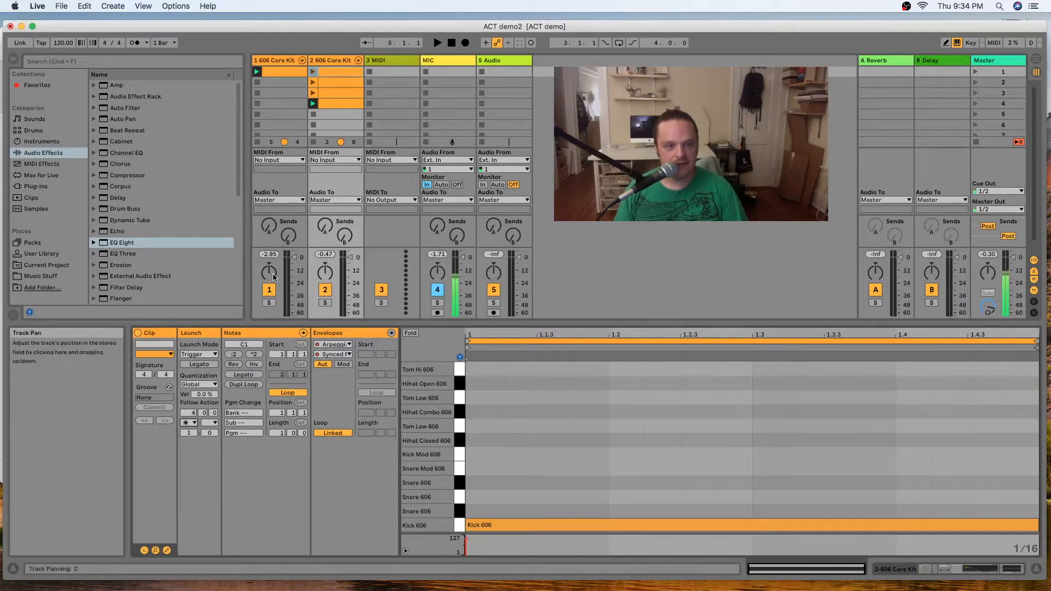
# Set the second track's second clip to Follow Action Any with a follow time of 2 bars.
pyautogui.click(335, 87)
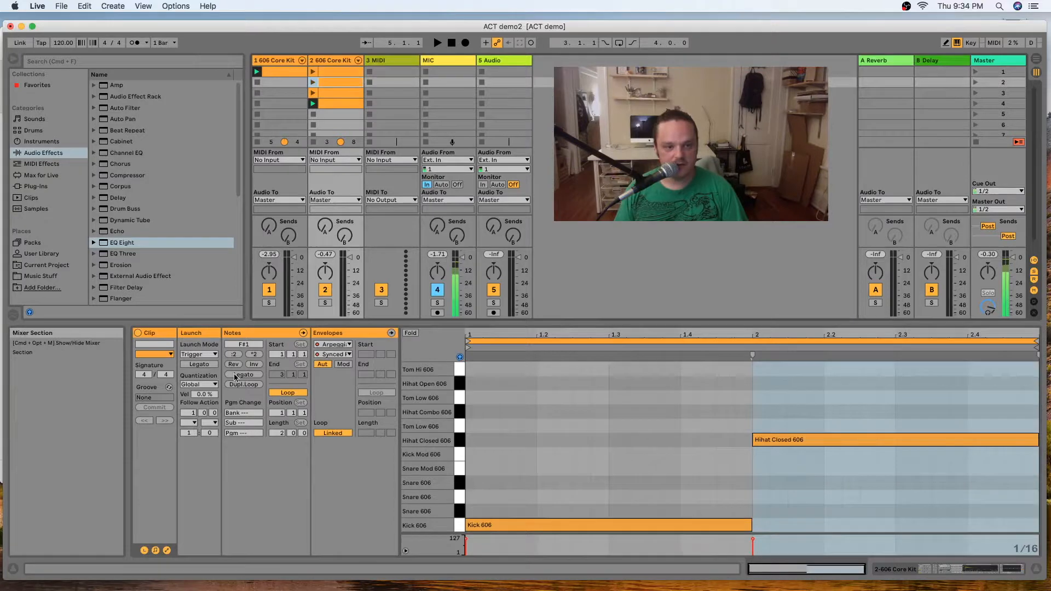
pyautogui.click(192, 413)
pyautogui.write('4')
pyautogui.press('BackSpace')
pyautogui.write('2')
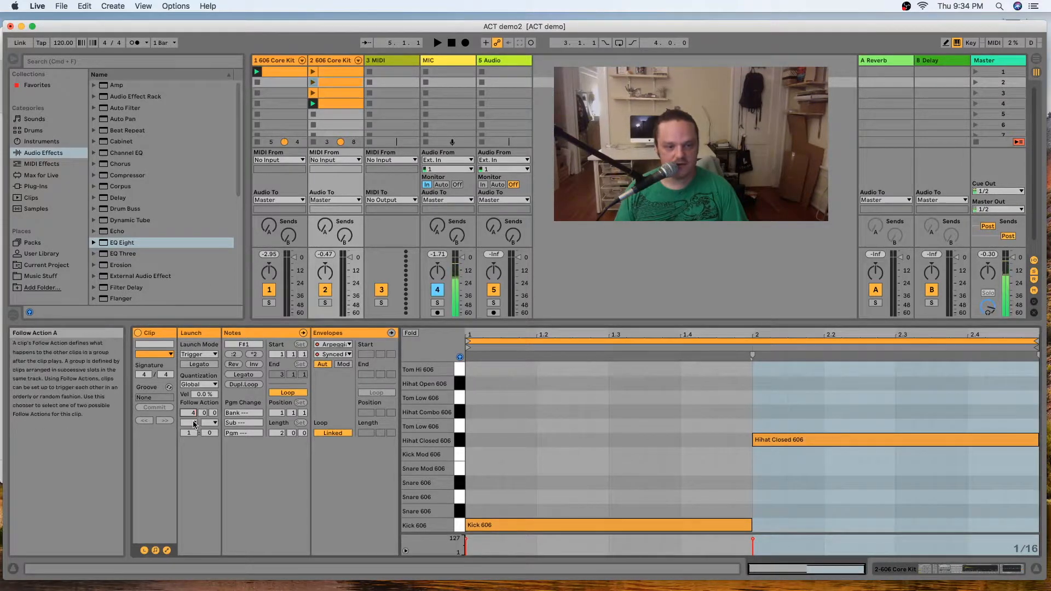
pyautogui.click(192, 424)
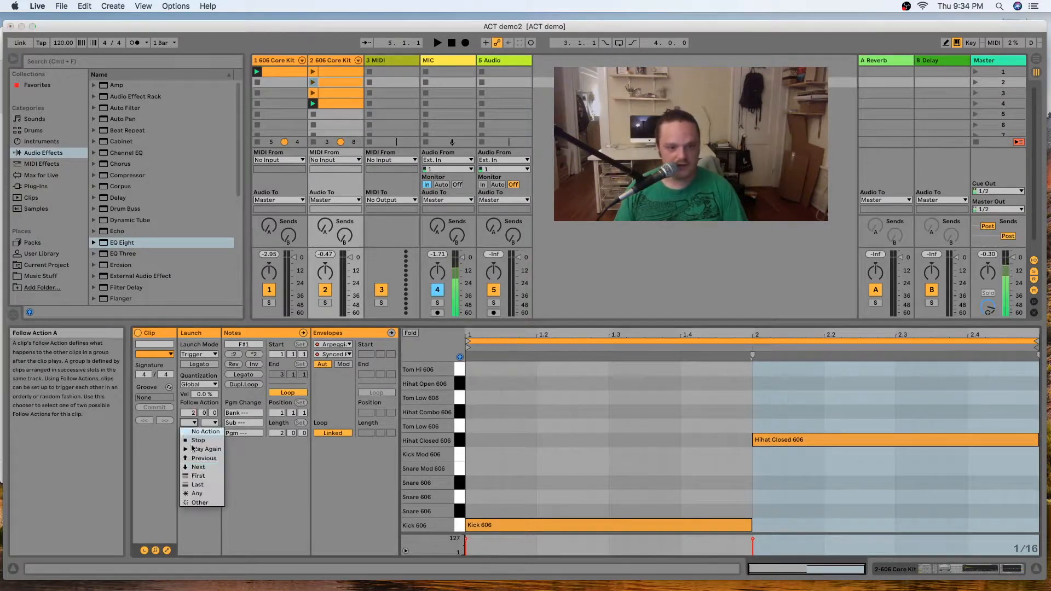
pyautogui.click(197, 496)
# Set the second track's third clip to Follow Action Any with a follow time of 6 bars.
pyautogui.click(324, 98)
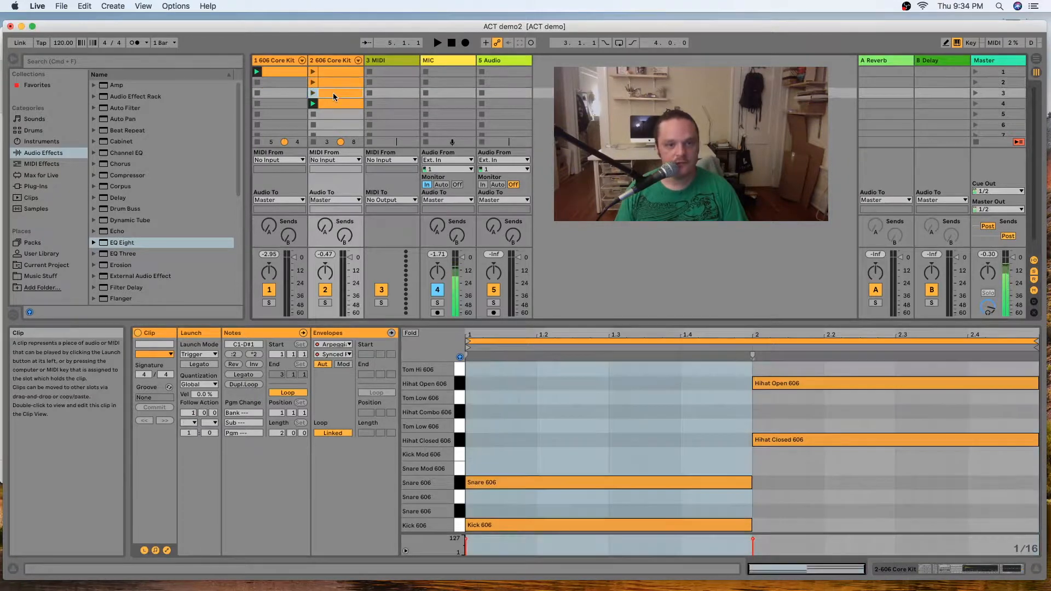
pyautogui.click(190, 422)
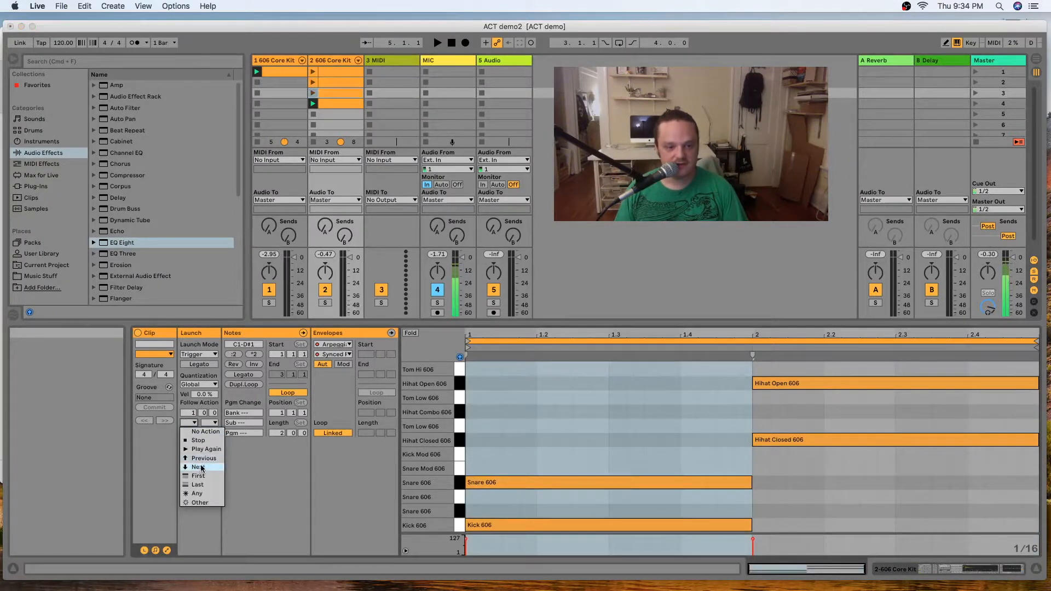
pyautogui.click(203, 431)
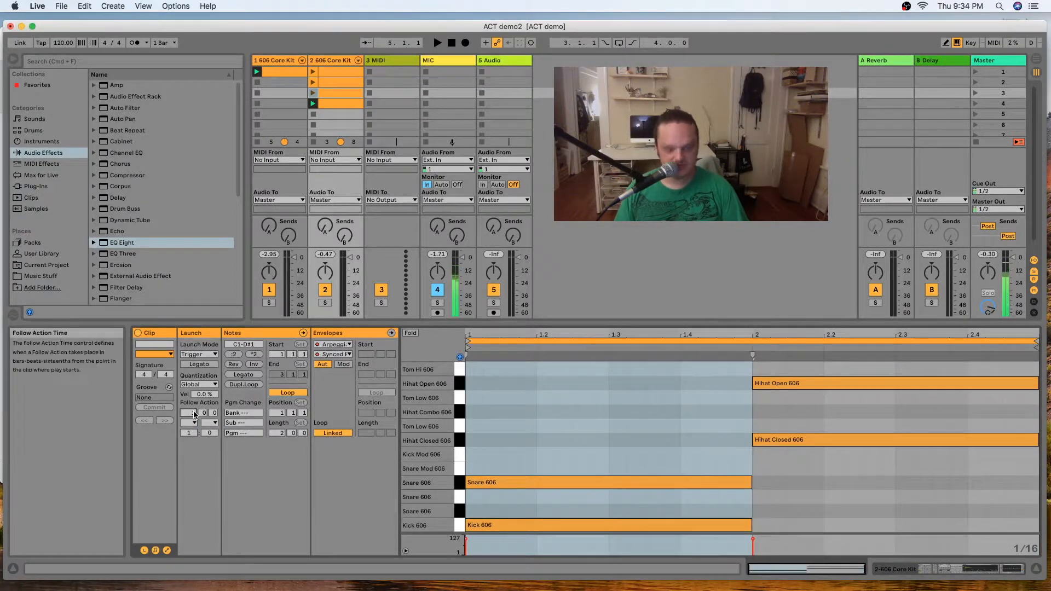
pyautogui.click(191, 423)
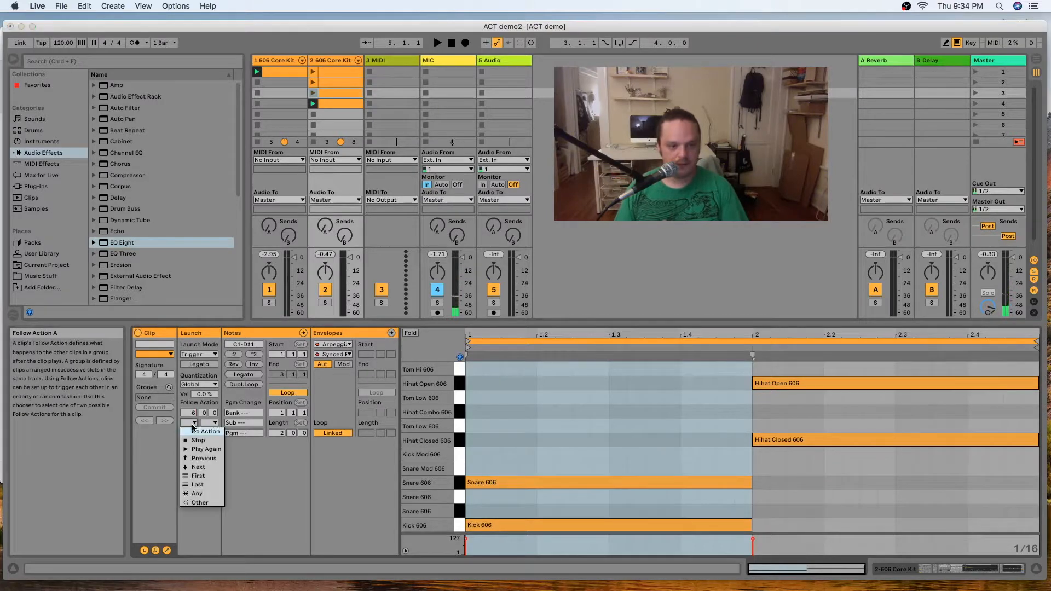
pyautogui.click(202, 495)
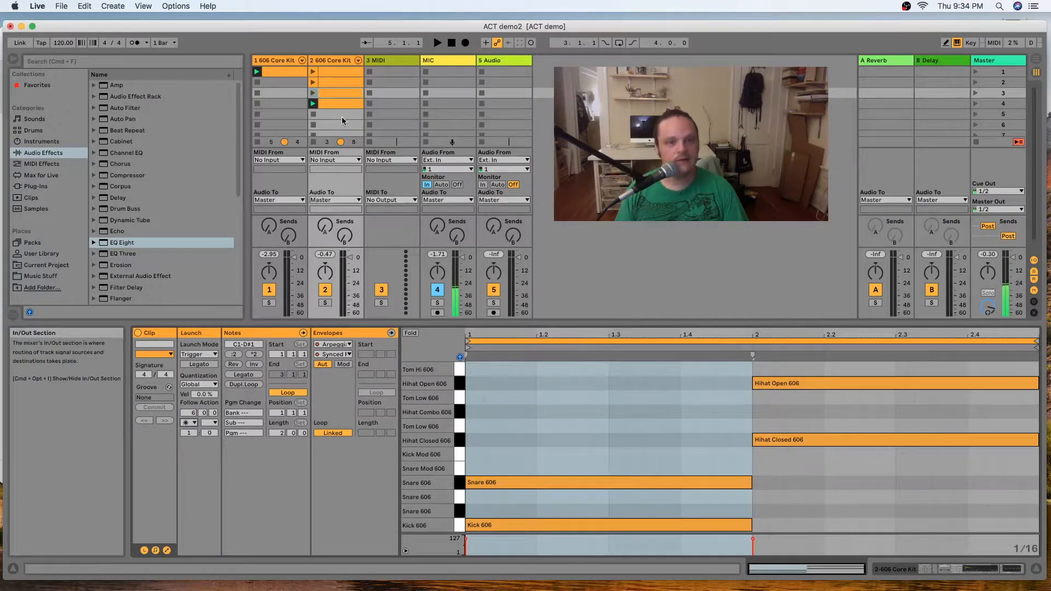
# Set the second track's fourth clip to Follow Action Any with a follow time of 3 bars.
pyautogui.click(348, 103)
pyautogui.click(192, 424)
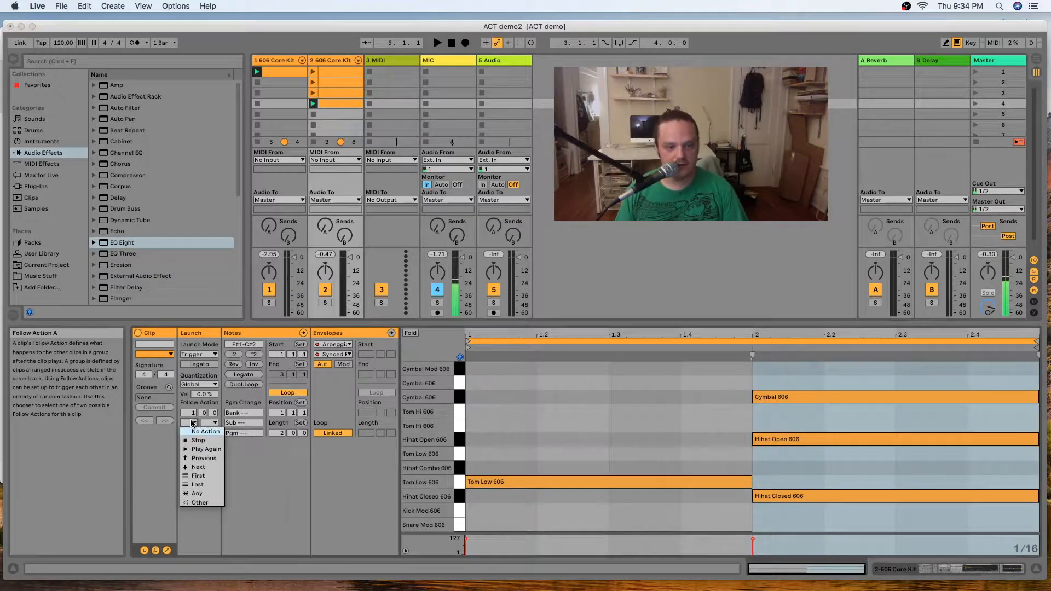
pyautogui.click(193, 417)
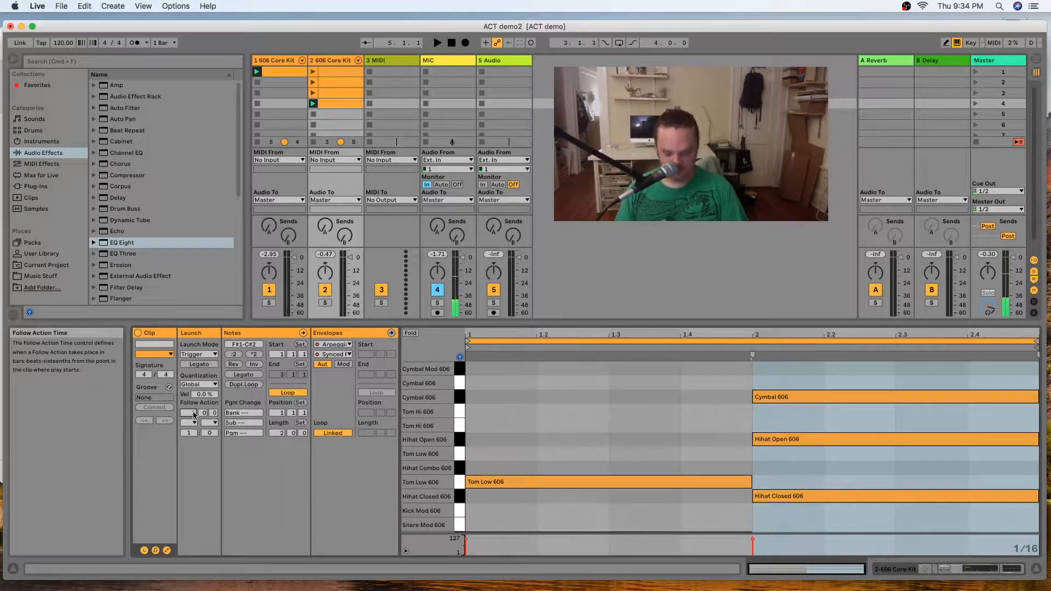
pyautogui.click(194, 427)
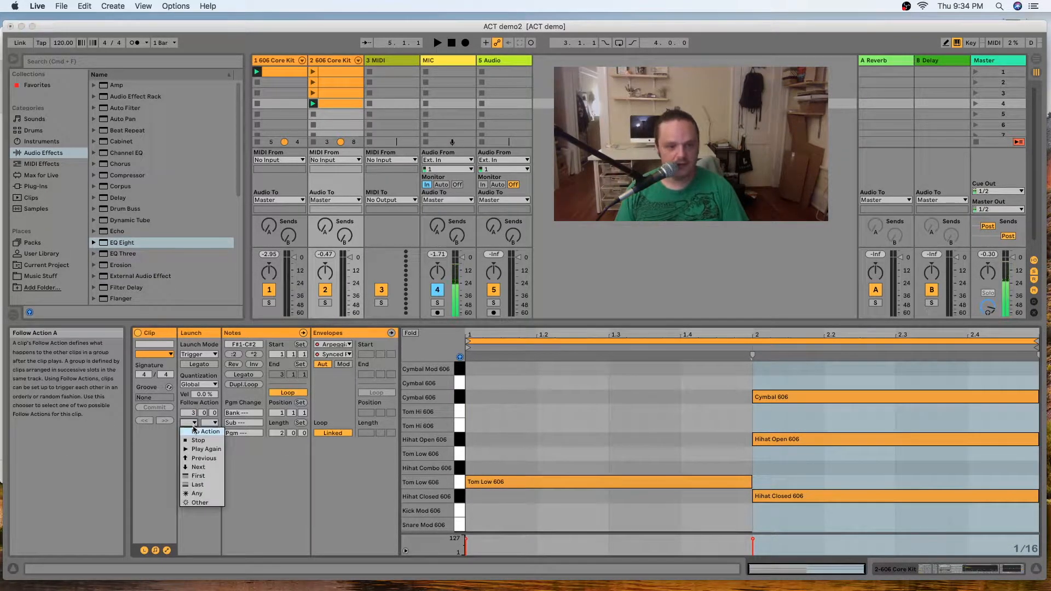
pyautogui.click(197, 495)
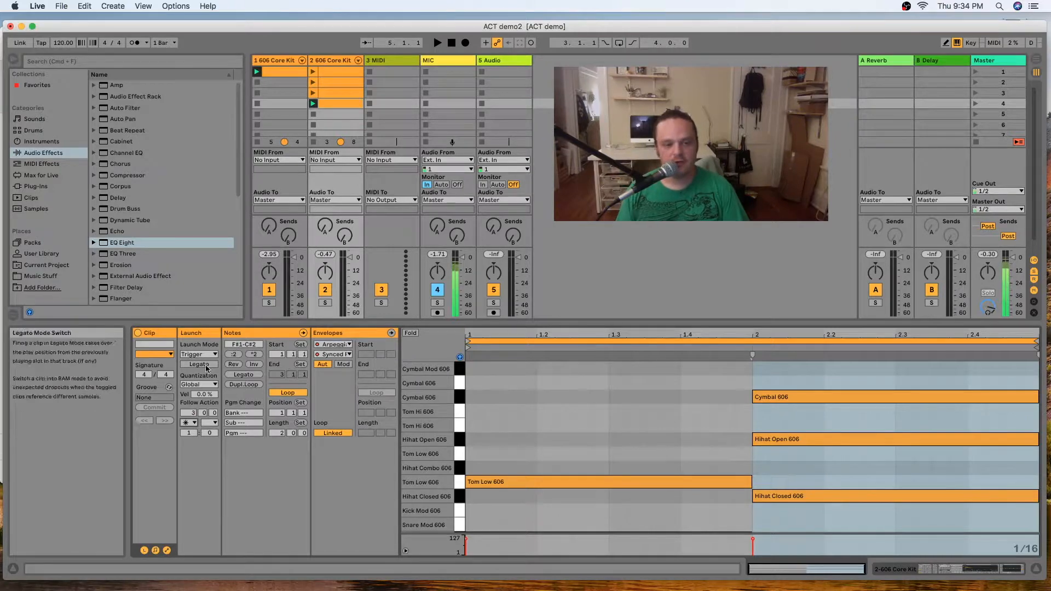
# Stop the clips on both 606 tracks, then launch scene 1 to audition the random follow actions.
pyautogui.click(315, 127)
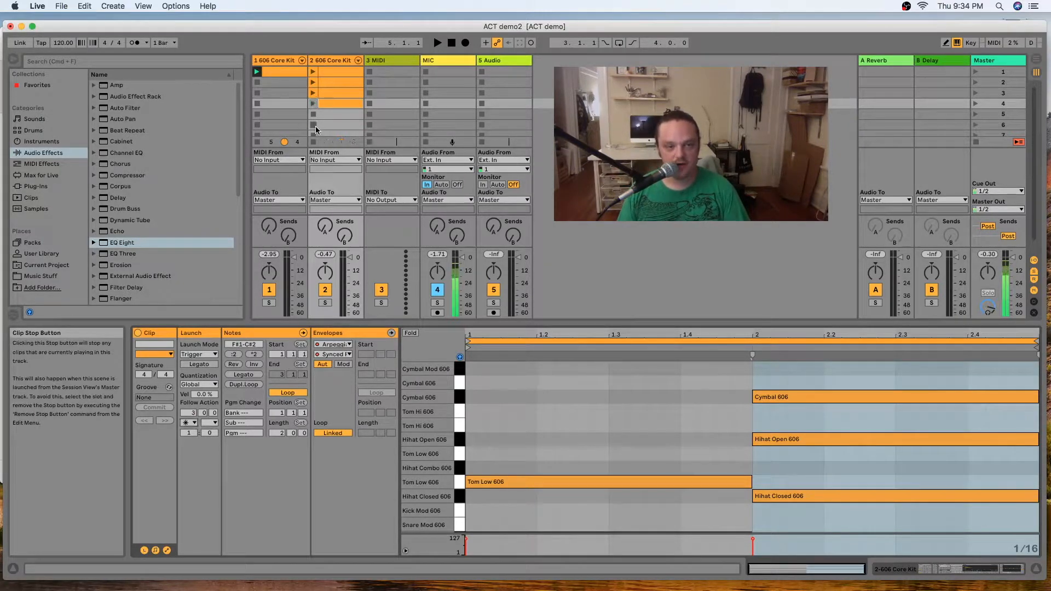
pyautogui.click(257, 127)
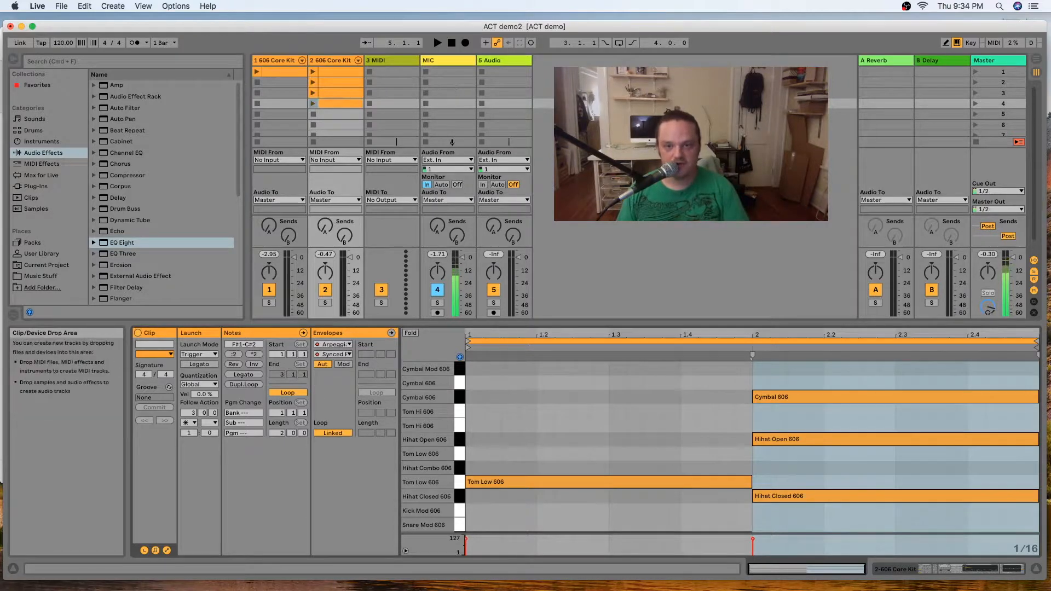
pyautogui.click(976, 72)
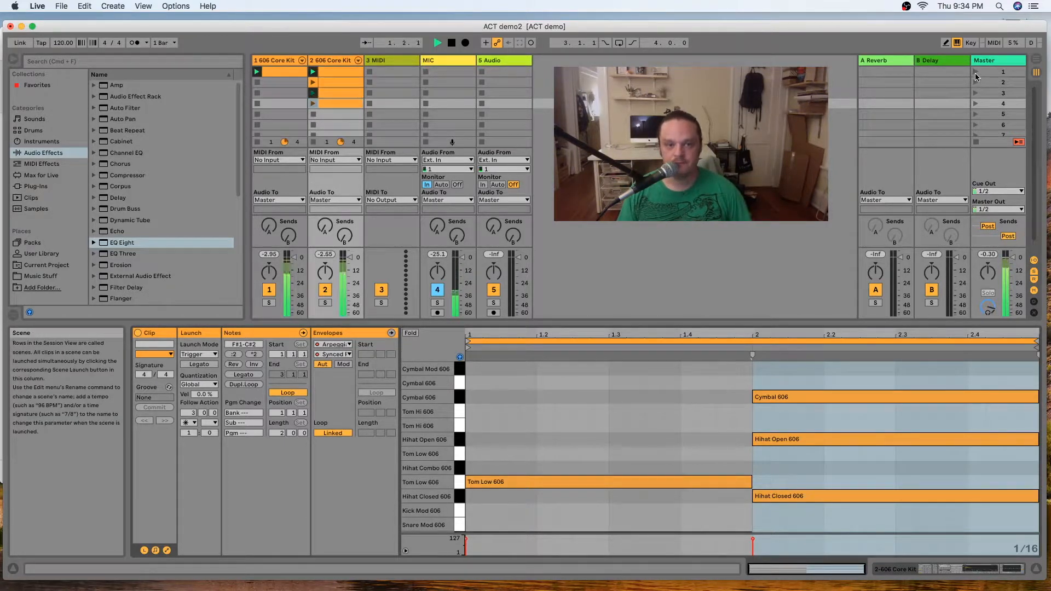
pyautogui.click(314, 94)
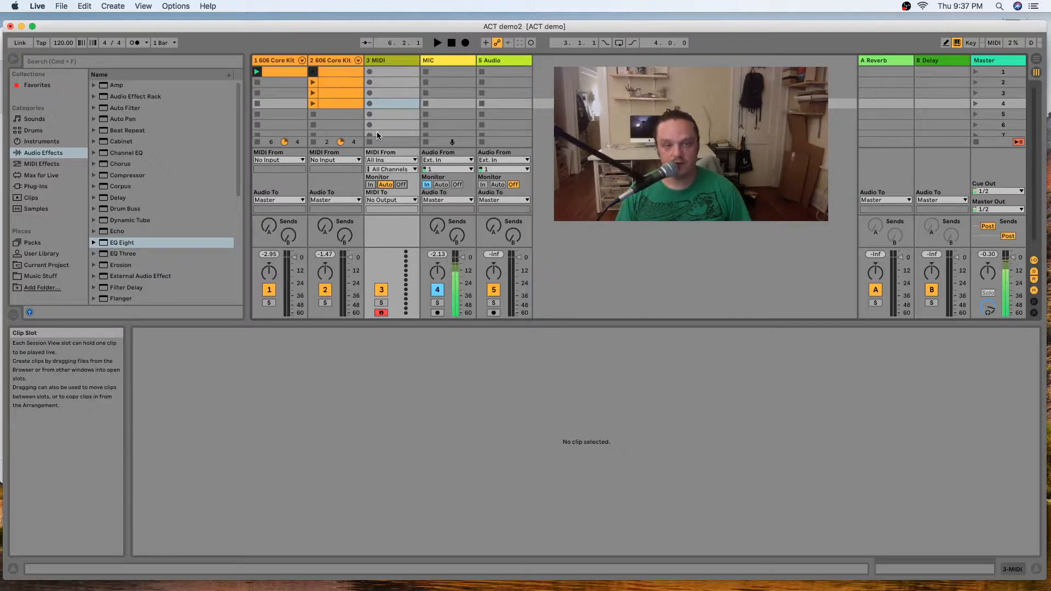
# Route the 3 MIDI track's input from 2-606 Core Kit and set its monitoring to In.
pyautogui.click(387, 61)
pyautogui.click(380, 161)
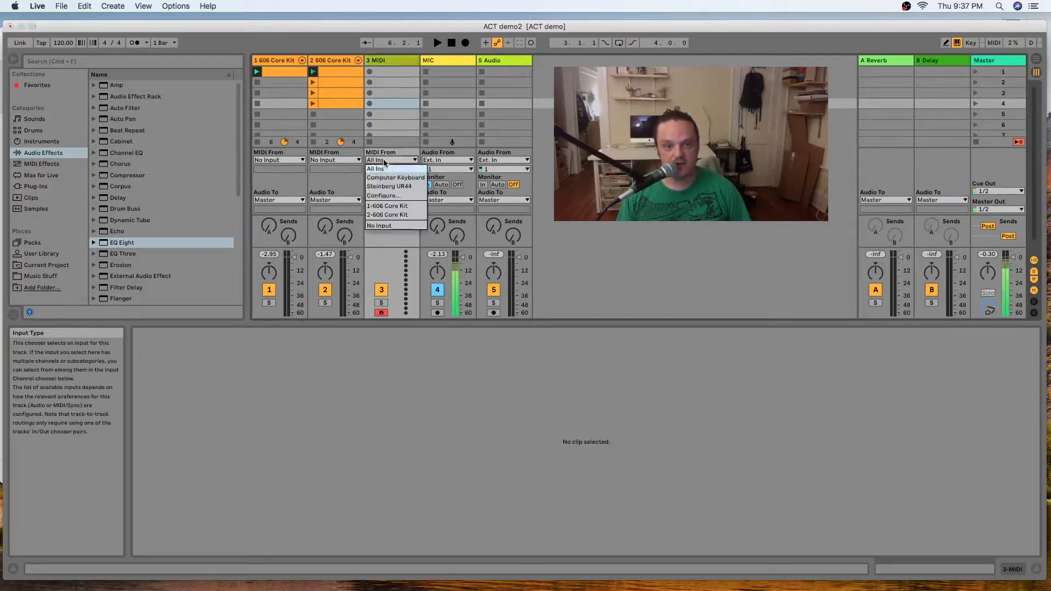
pyautogui.click(385, 215)
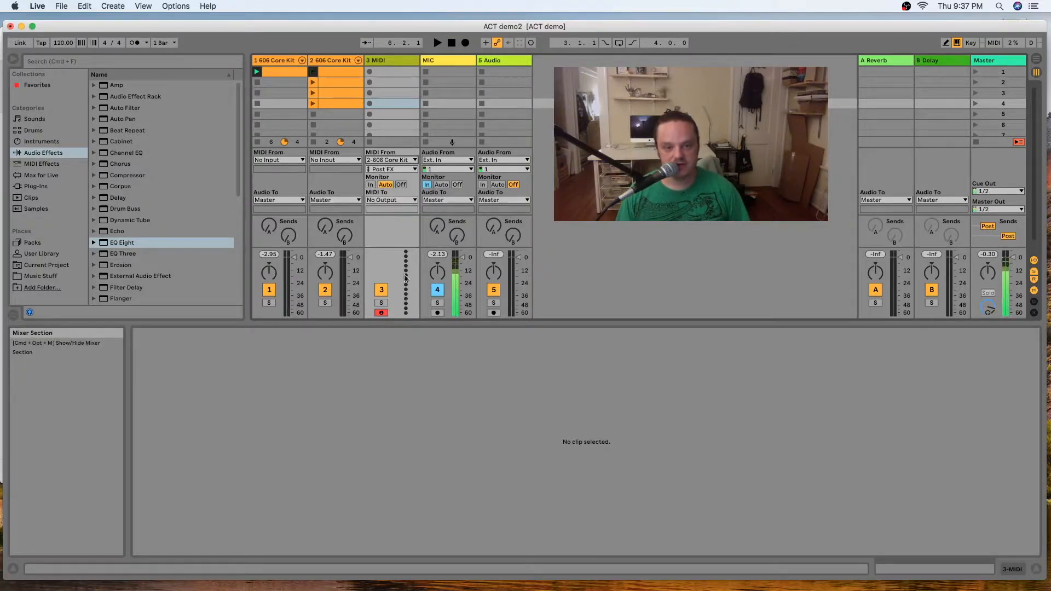
pyautogui.click(370, 185)
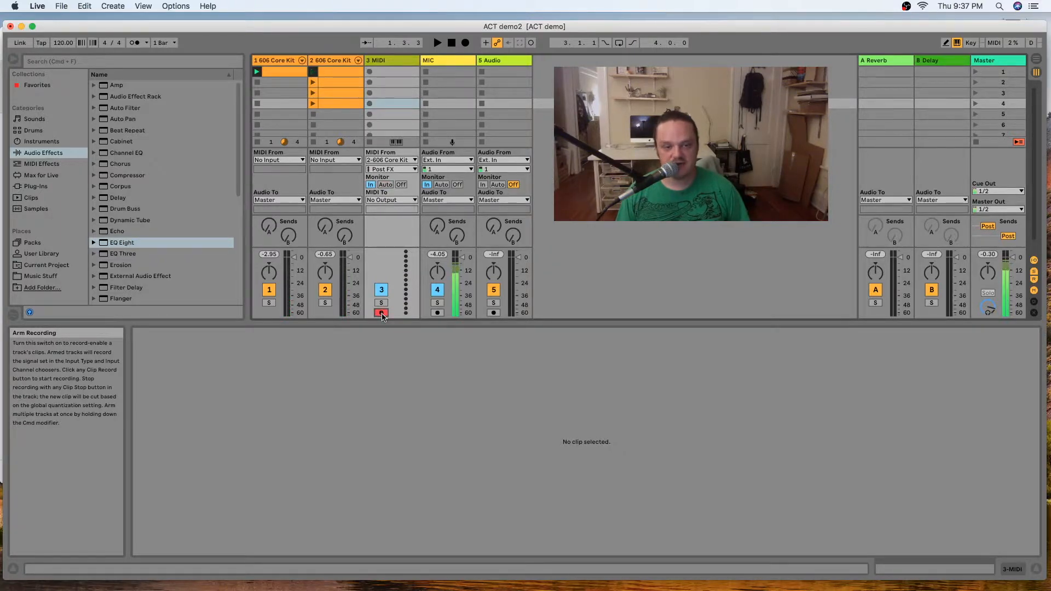
# Record the arpeggiated notes into the MIDI track's fourth slot and move the recorded clip to the second 606 track's fifth slot.
pyautogui.click(370, 105)
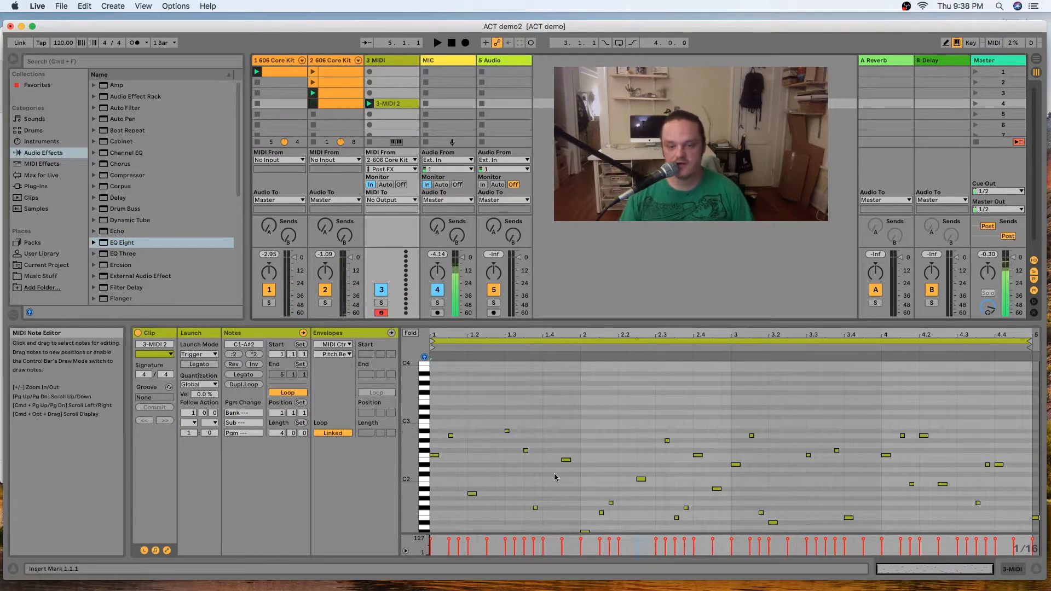
pyautogui.scroll(-5, 552, 457)
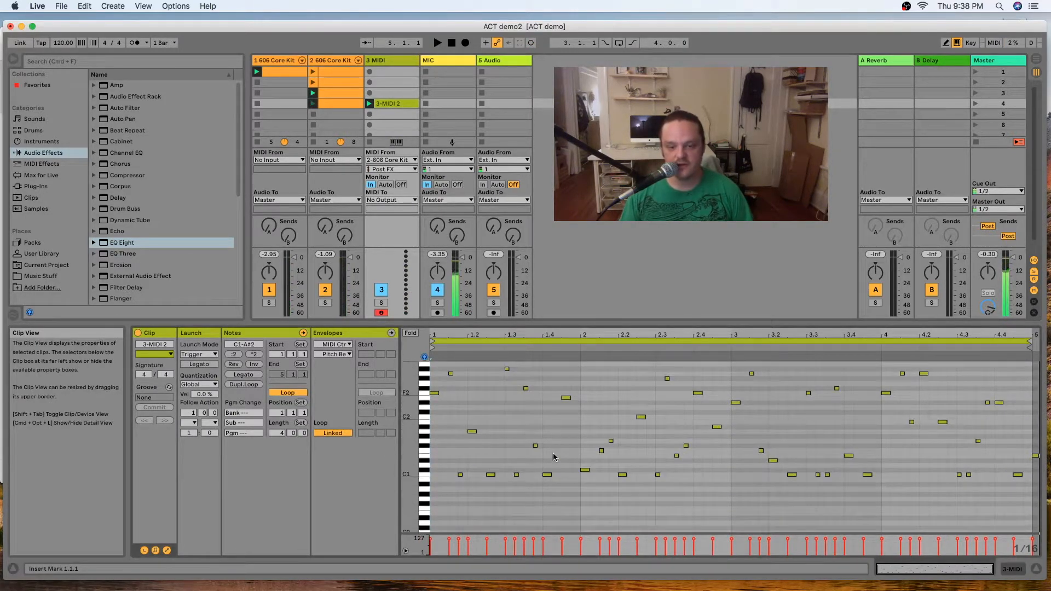
pyautogui.scroll(1, 542, 456)
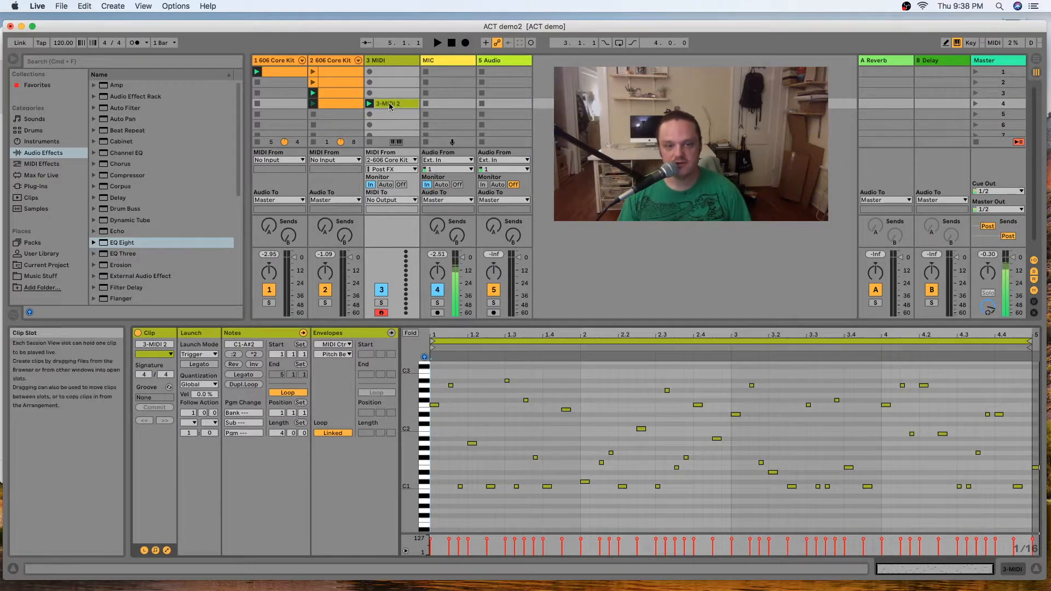
pyautogui.moveTo(384, 108); pyautogui.dragTo(354, 117)
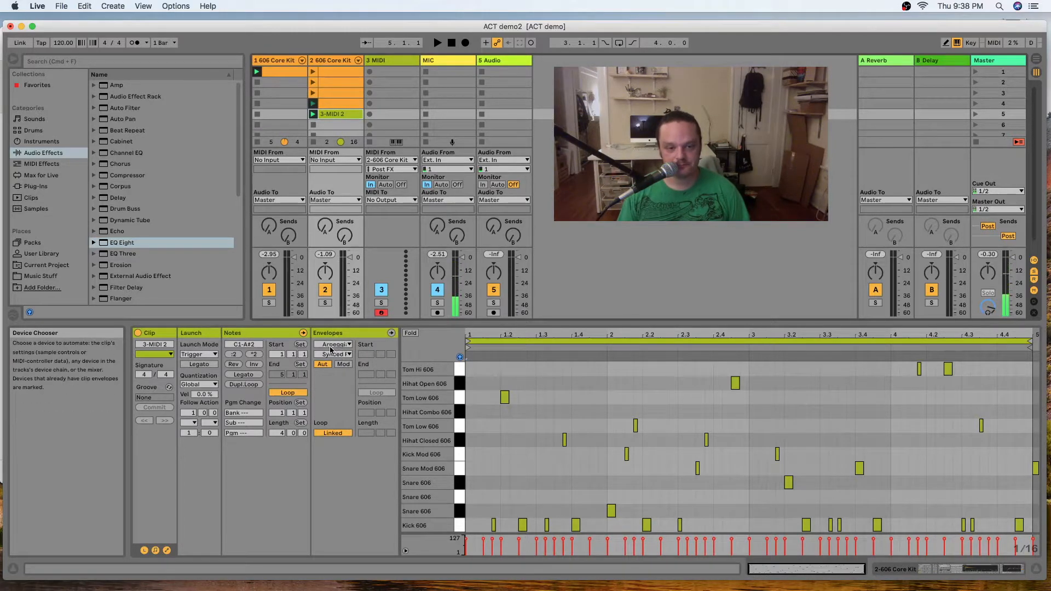
# Lower the recorded clip's Arpeggiator Device On envelope to off for the whole clip.
pyautogui.click(351, 345)
pyautogui.click(340, 16)
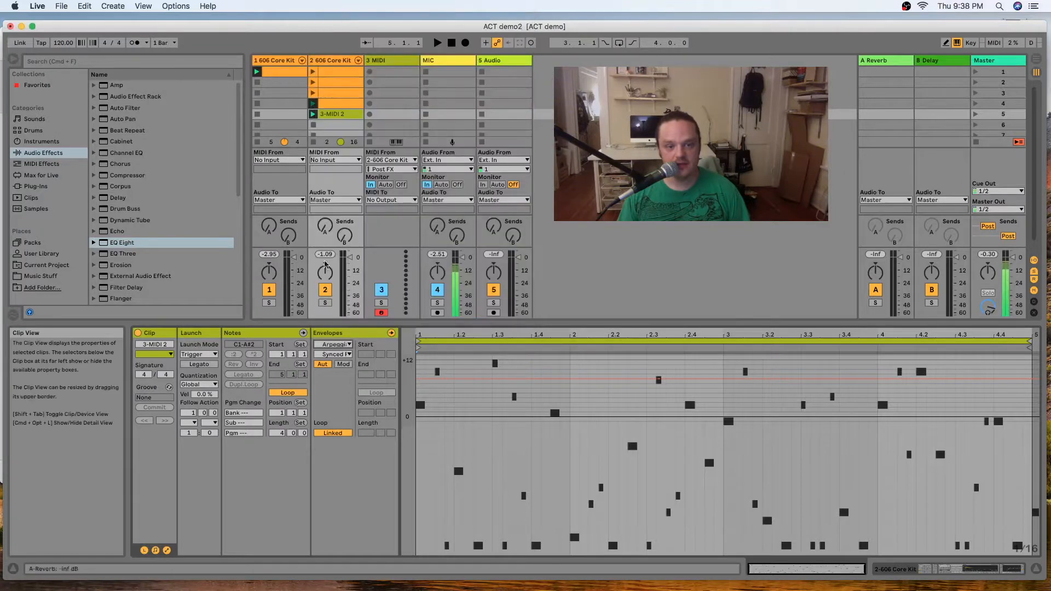
pyautogui.click(339, 354)
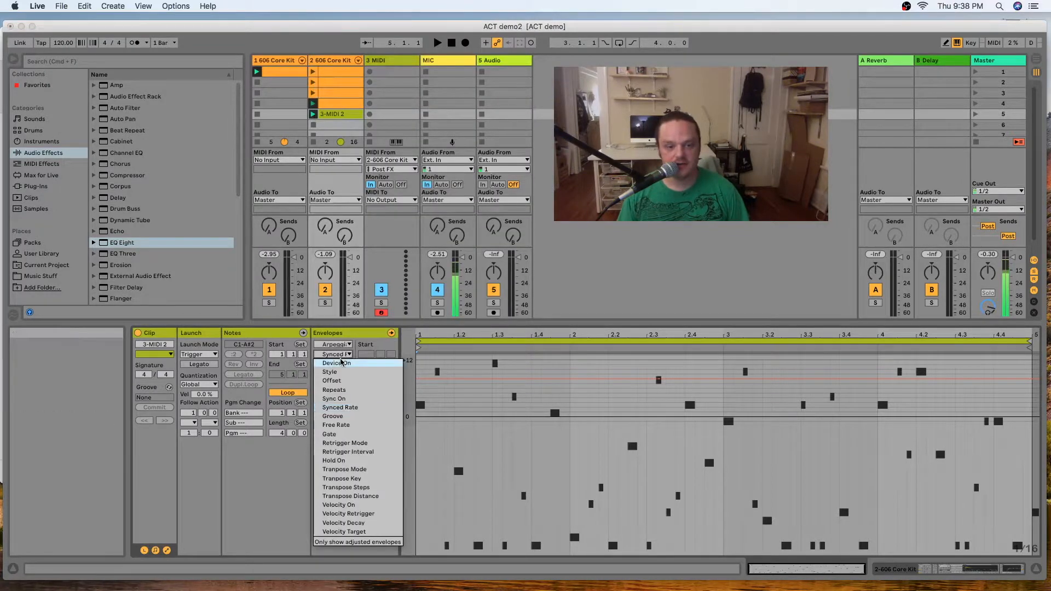
pyautogui.click(341, 363)
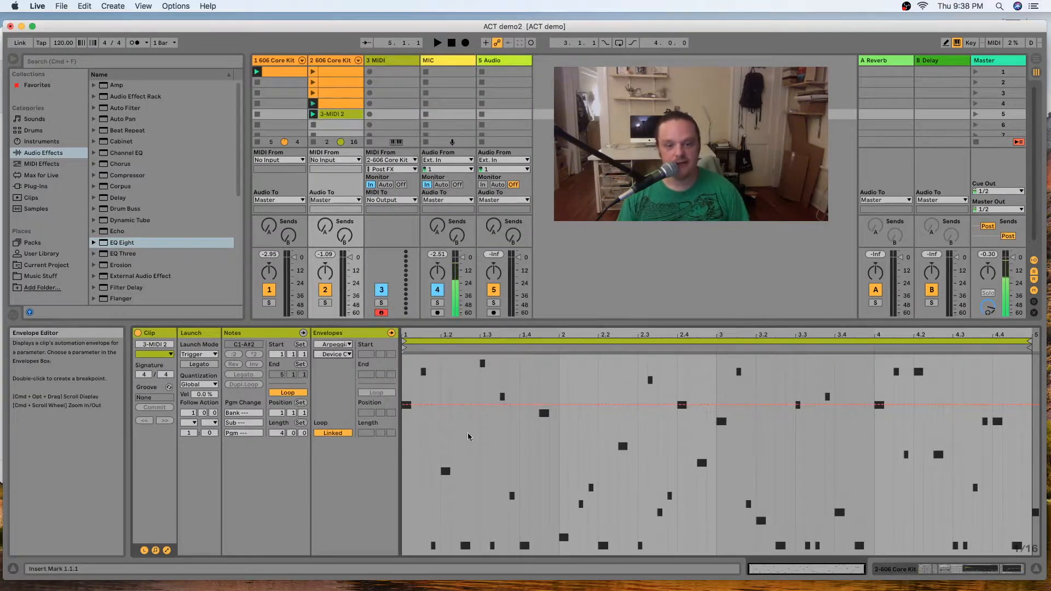
pyautogui.moveTo(480, 405); pyautogui.dragTo(481, 504)
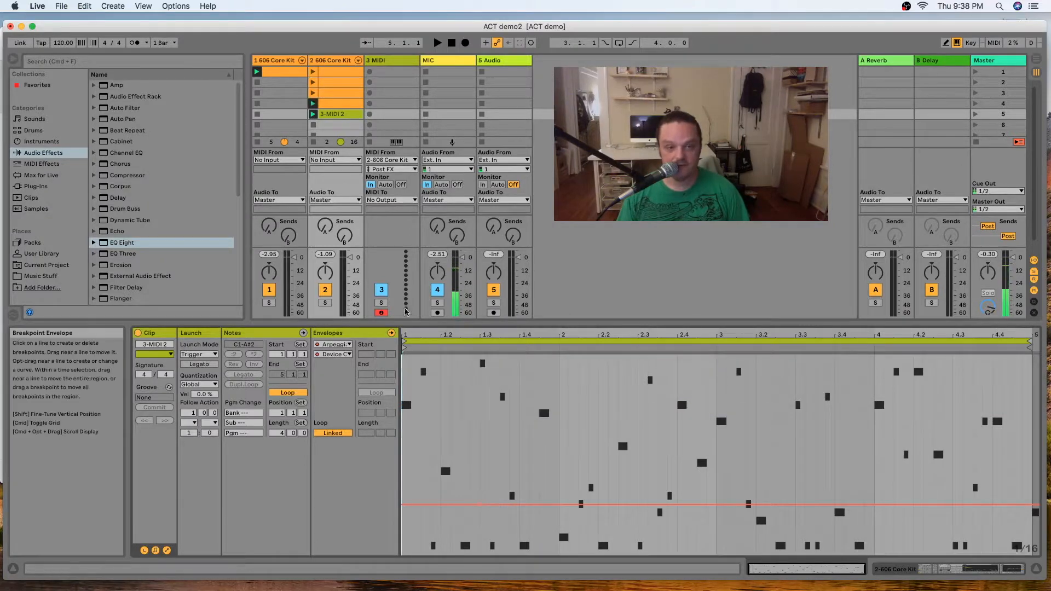
# Lower the recorded clip's Random Device On envelope to off for the whole clip.
pyautogui.click(334, 345)
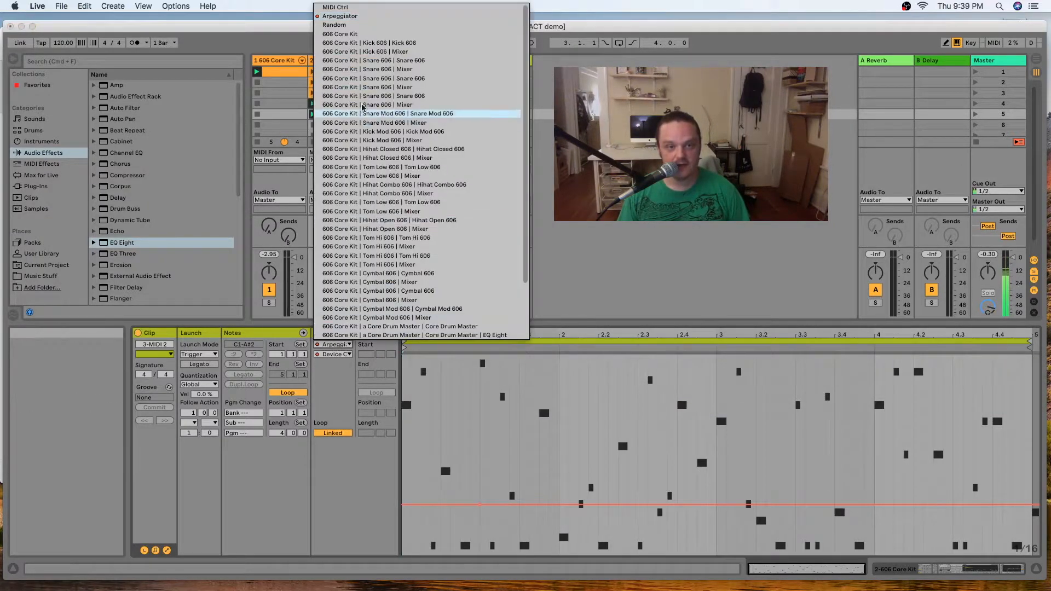
pyautogui.click(333, 25)
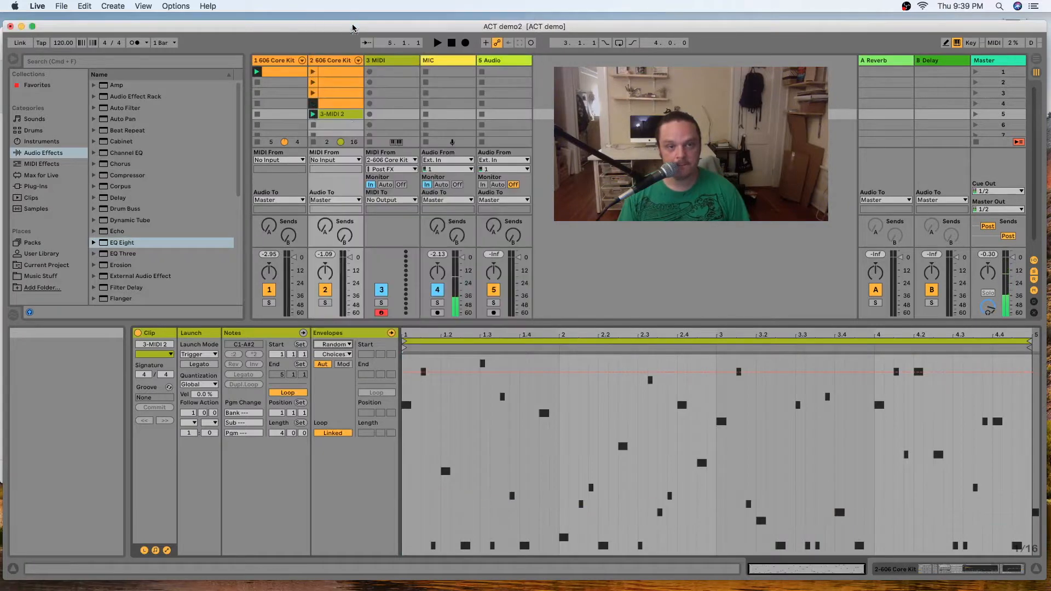
pyautogui.click(334, 354)
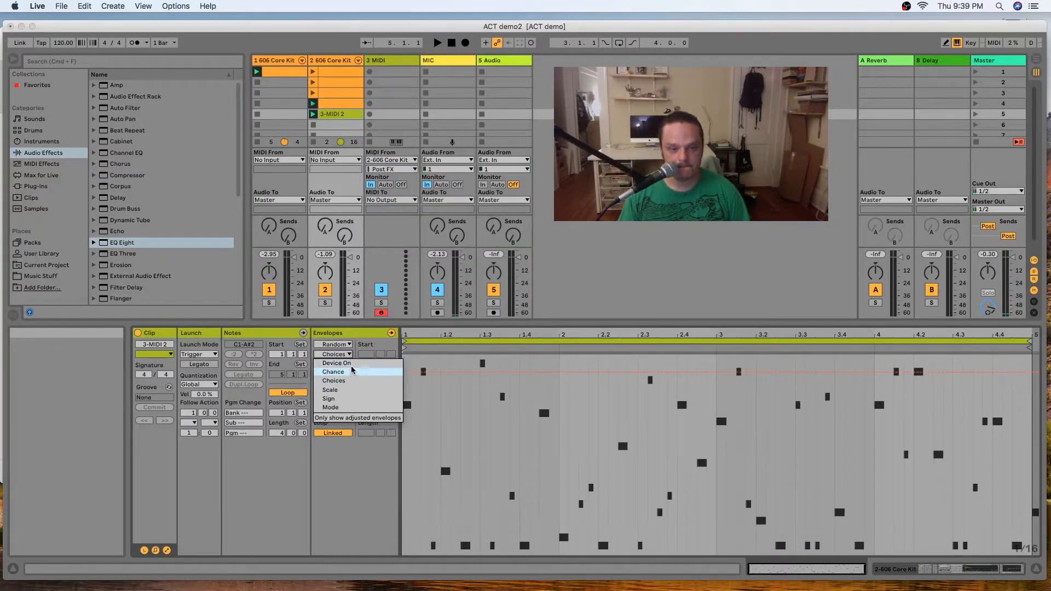
pyautogui.click(337, 362)
pyautogui.click(449, 503)
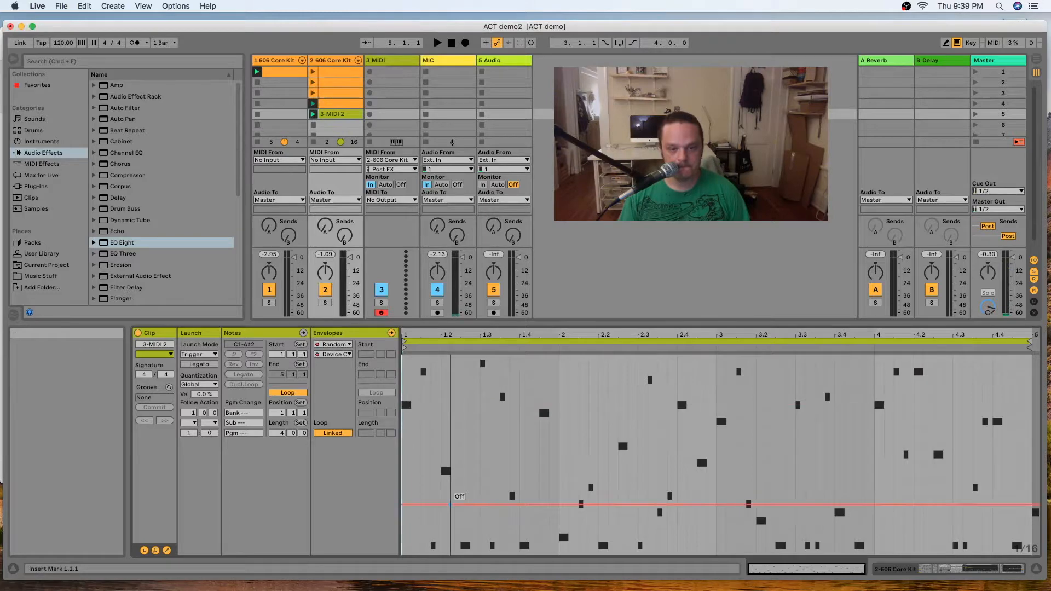
# Check the second track's device chain, audition the recorded clip with the 606 beat, reopen its clip view and stop playback.
pyautogui.click(918, 567)
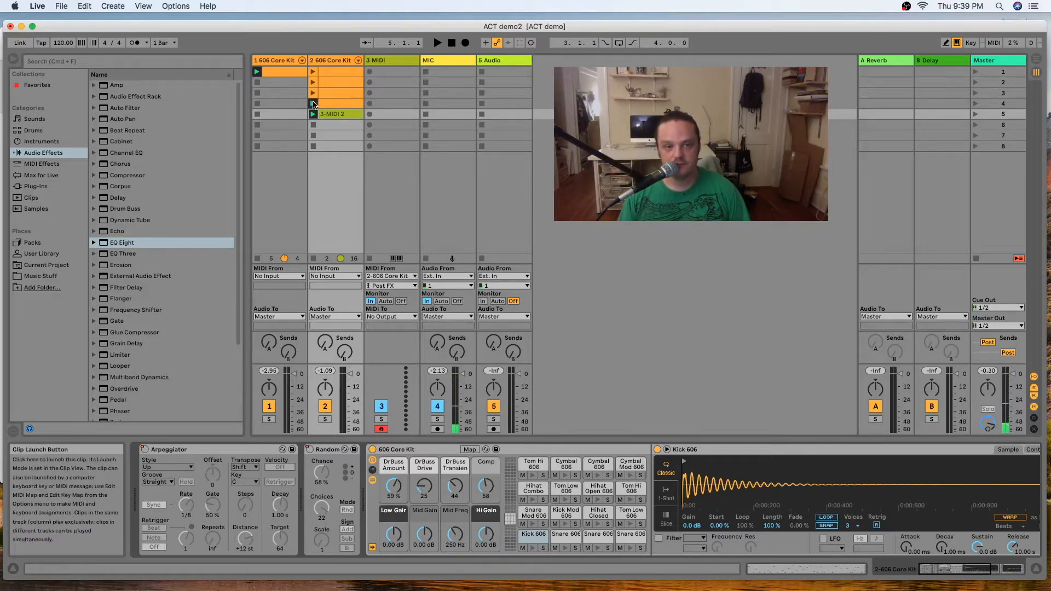
pyautogui.click(313, 104)
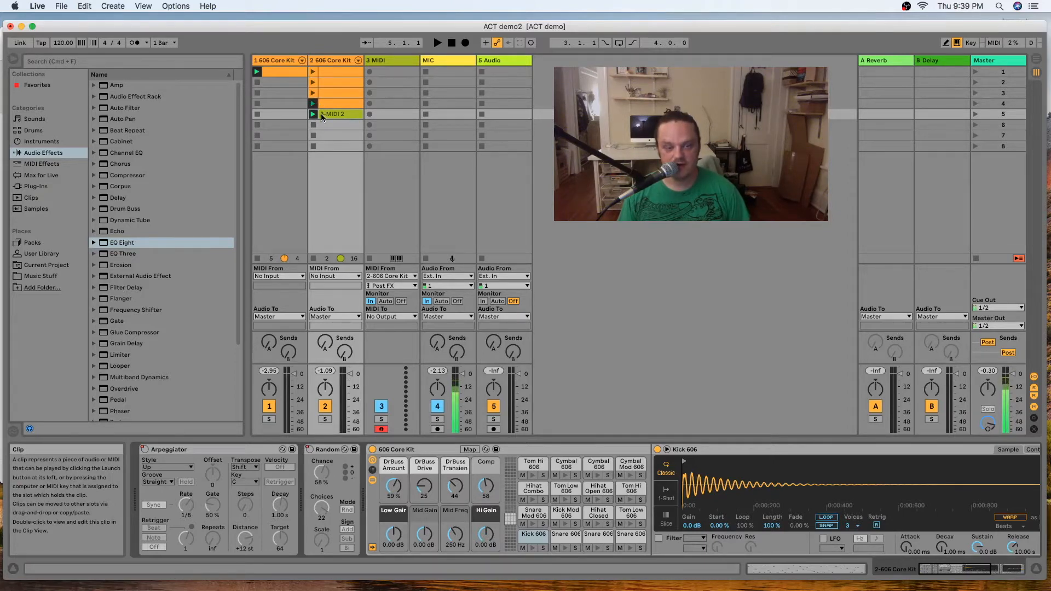
pyautogui.click(313, 103)
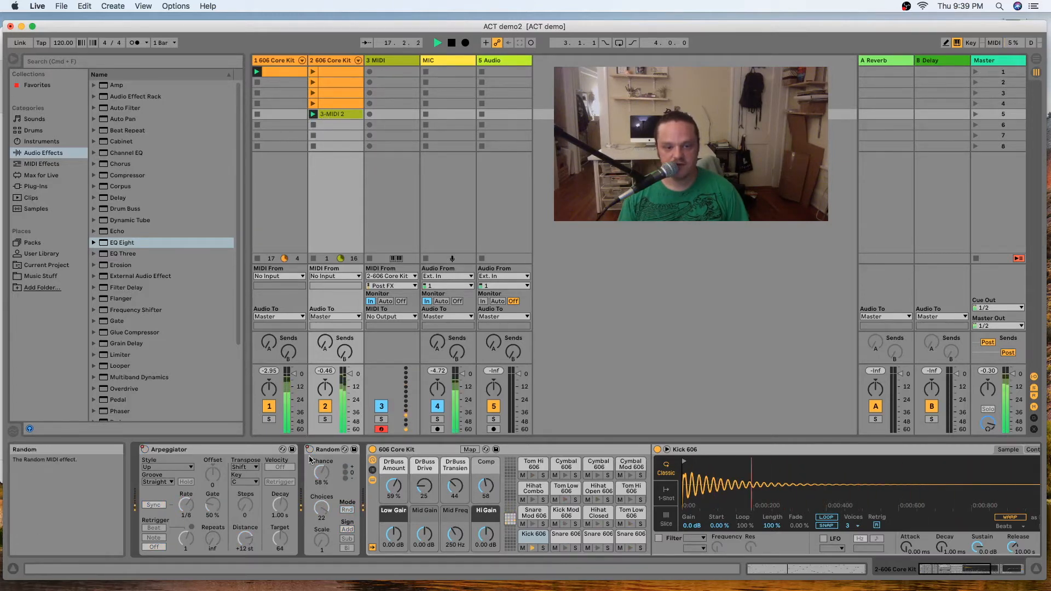
pyautogui.doubleClick(340, 114)
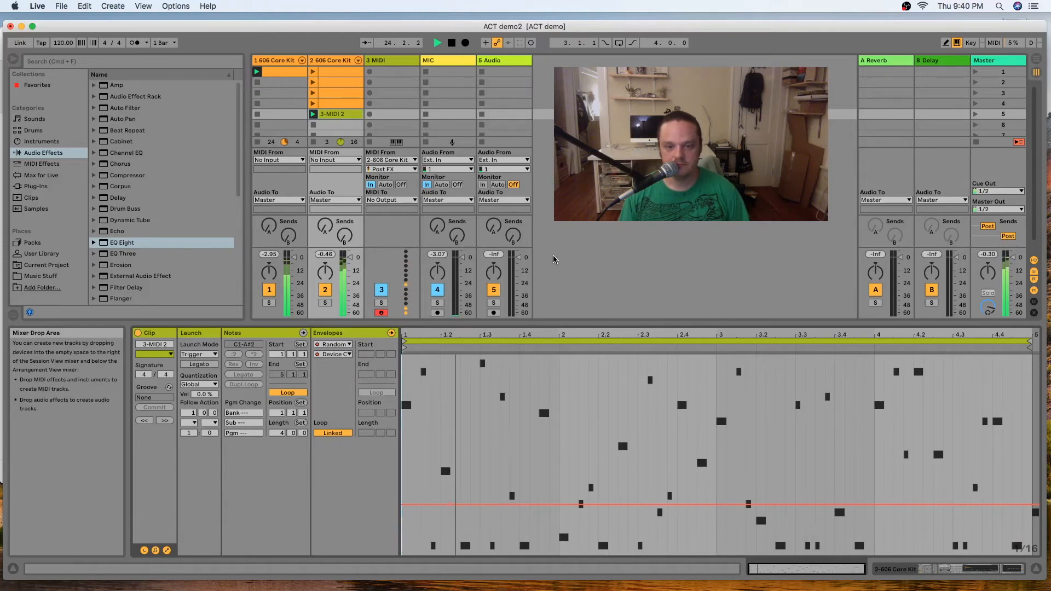
pyautogui.press('space')
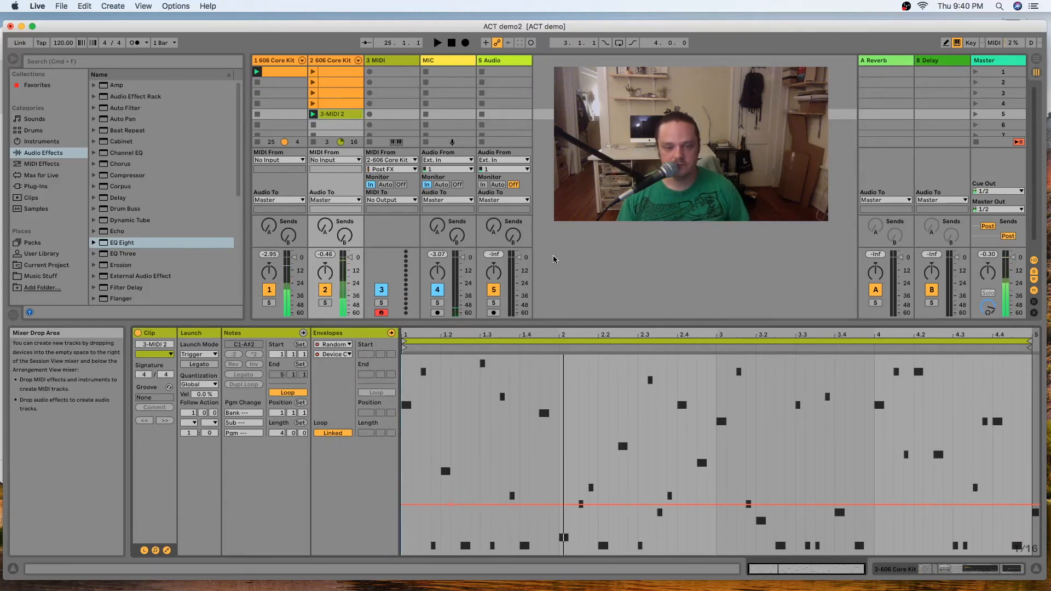